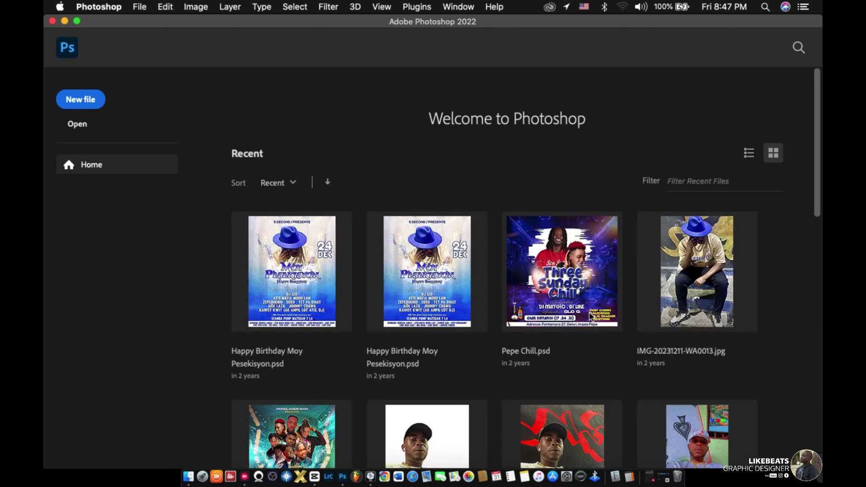
# Create a new blank portrait document from the Custom 11 x 17 in @ 360 ppi preset
pyautogui.click(253, 442)
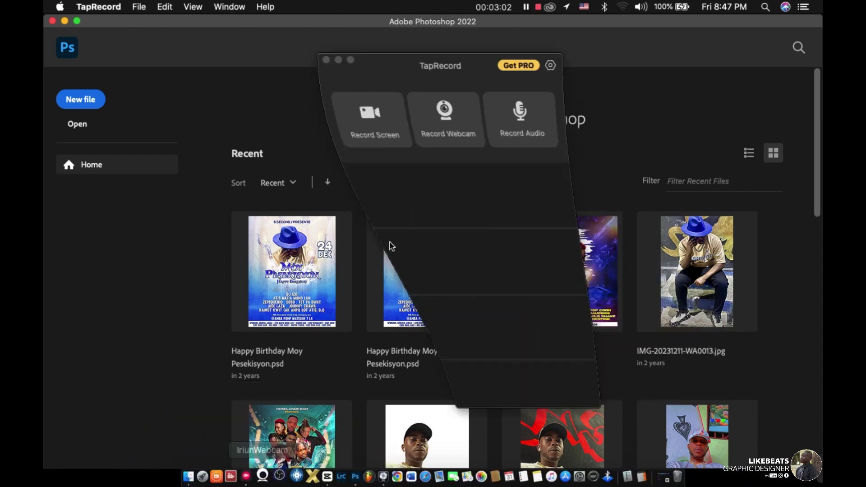
pyautogui.click(611, 97)
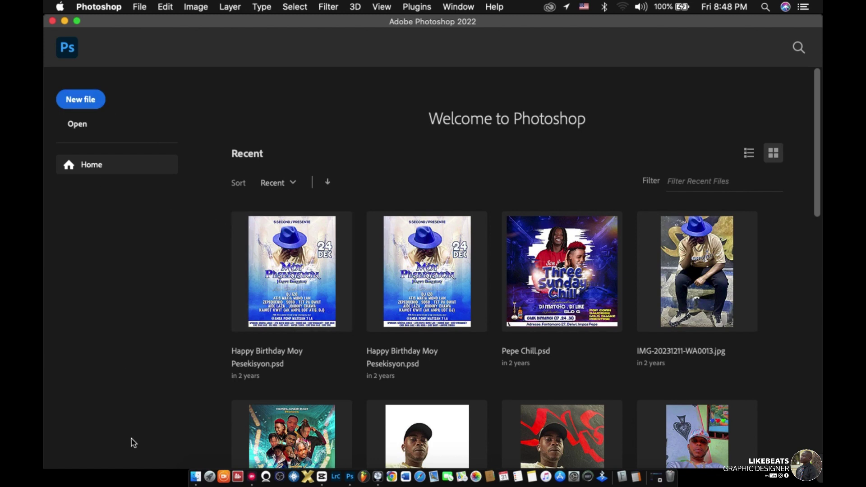
pyautogui.click(251, 451)
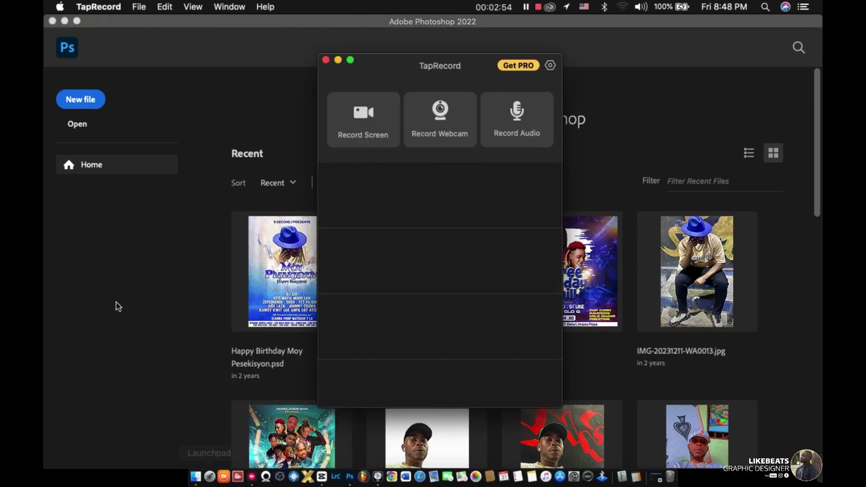
pyautogui.click(117, 306)
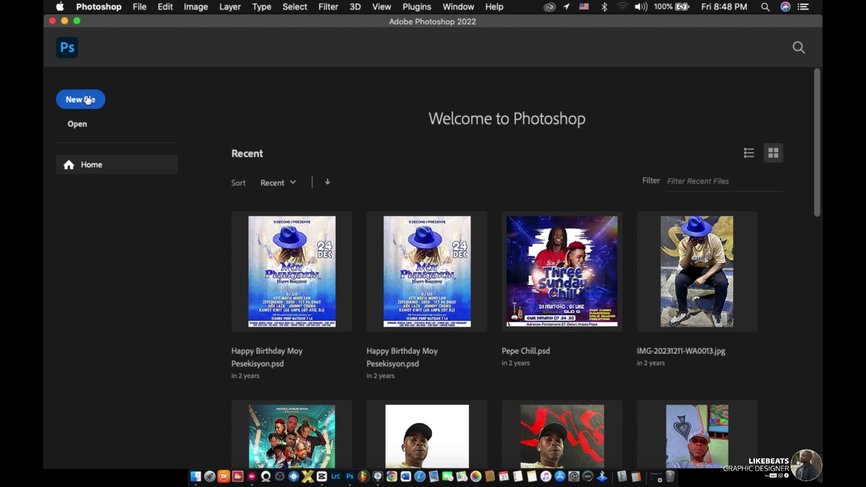
pyautogui.click(88, 99)
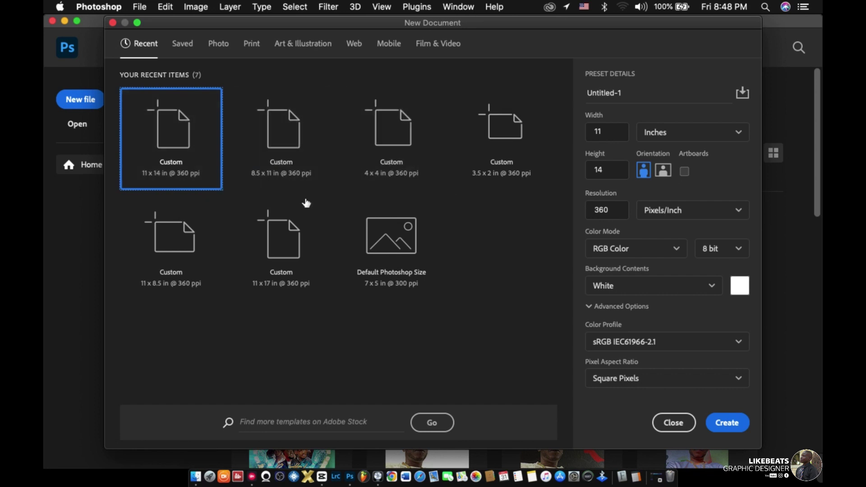
pyautogui.click(283, 248)
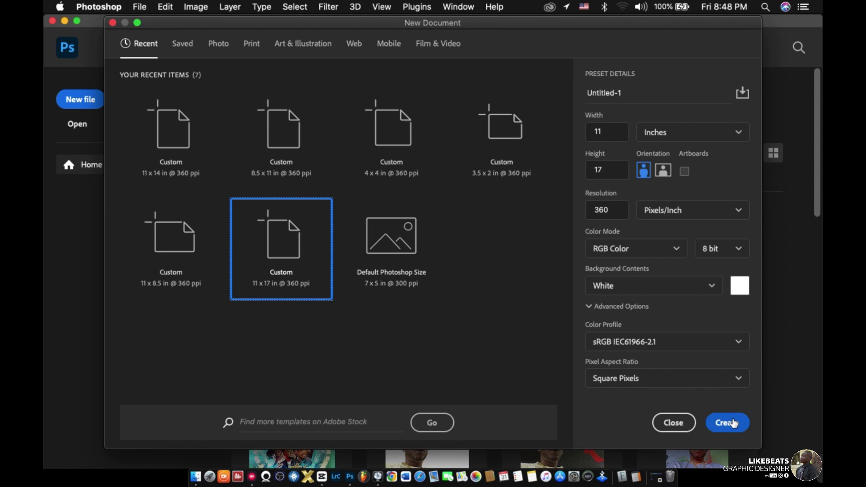
pyautogui.click(734, 423)
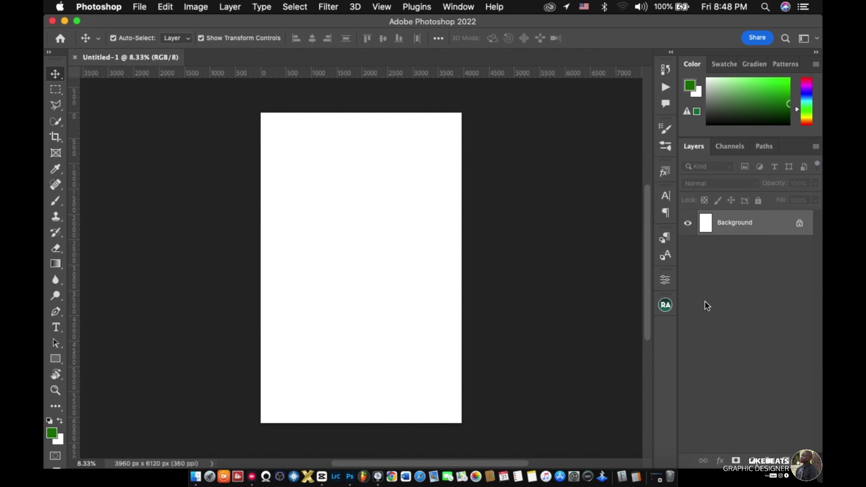
# Unlock the Background layer so it becomes the regular Layer 0
pyautogui.click(799, 223)
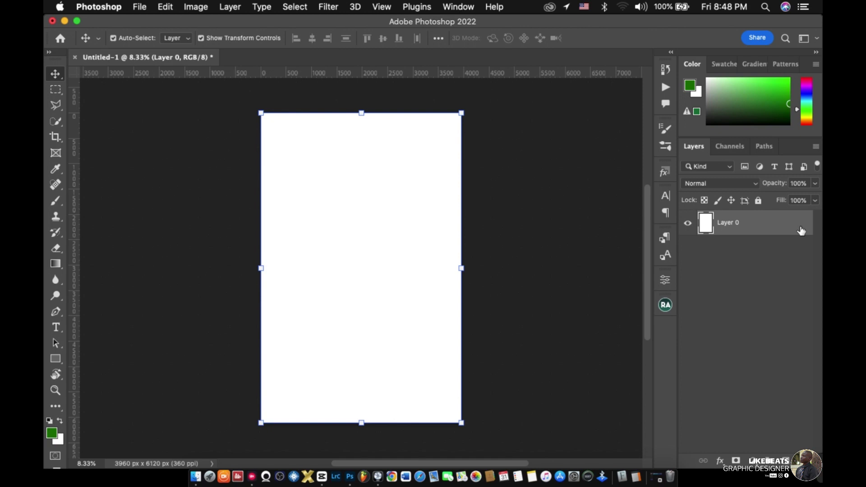
pyautogui.click(250, 469)
pyautogui.click(187, 342)
pyautogui.click(146, 9)
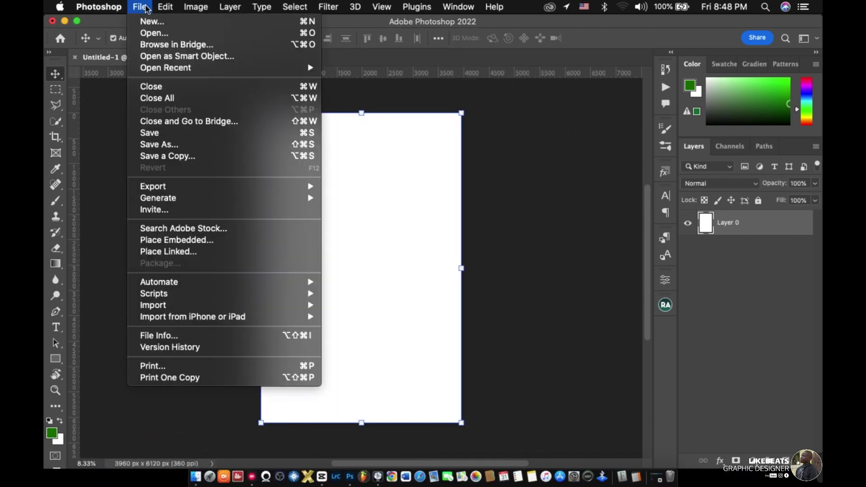
pyautogui.click(199, 254)
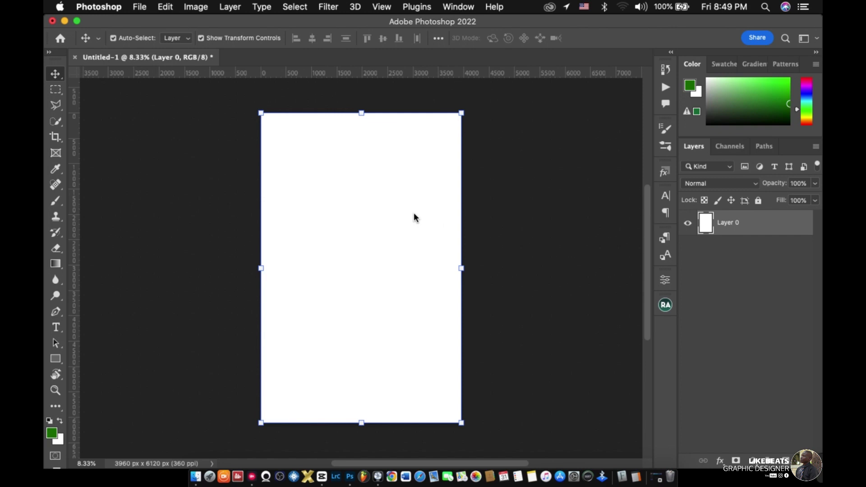
# In the Place dialog, browse to PSD Graphic > Flyers > 2023
pyautogui.hotkey('ctrl', 'shift', 'p')
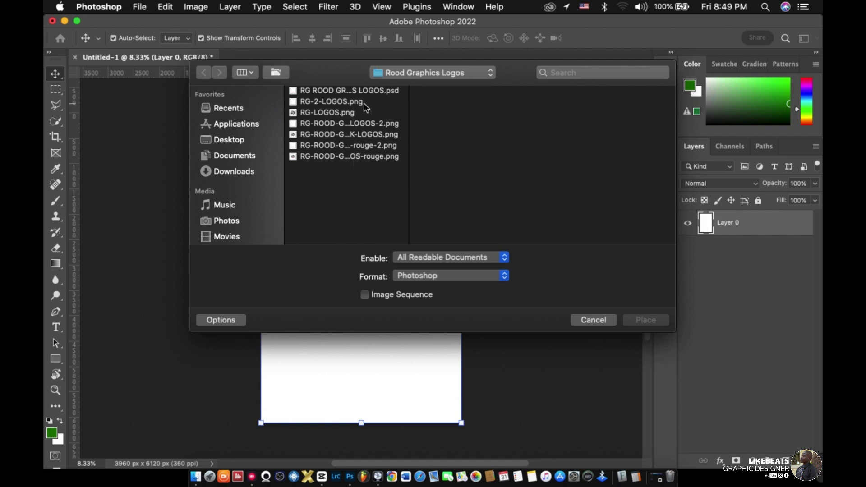
pyautogui.click(422, 73)
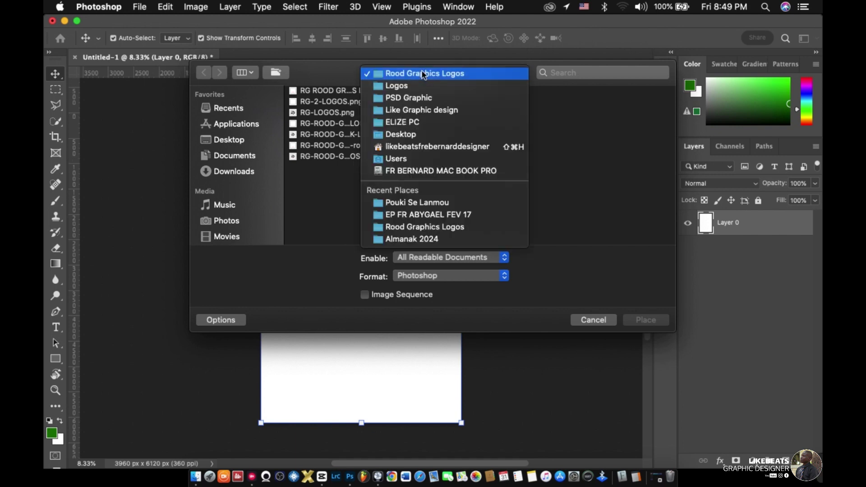
pyautogui.click(440, 98)
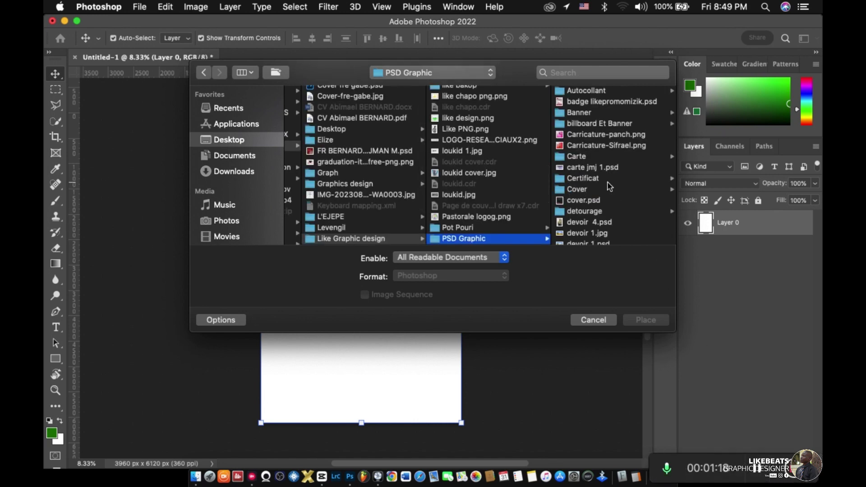
pyautogui.scroll(-1, 608, 186)
pyautogui.scroll(-4, 610, 186)
pyautogui.scroll(-3, 610, 186)
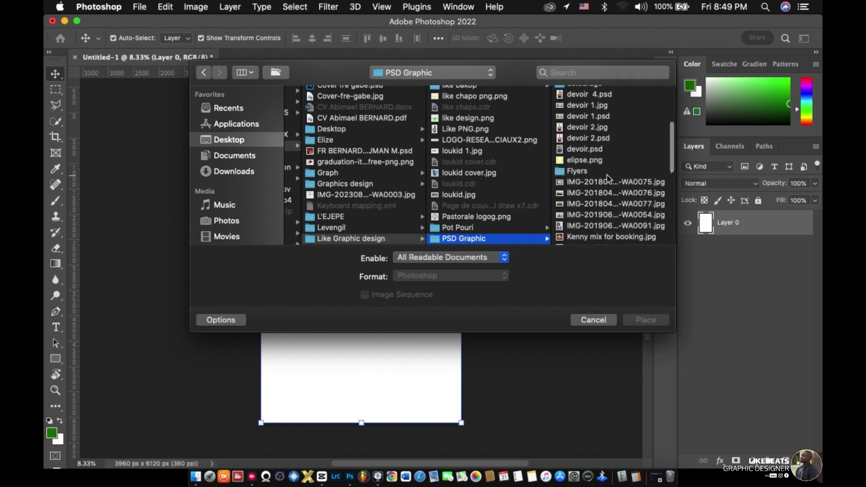
pyautogui.click(608, 172)
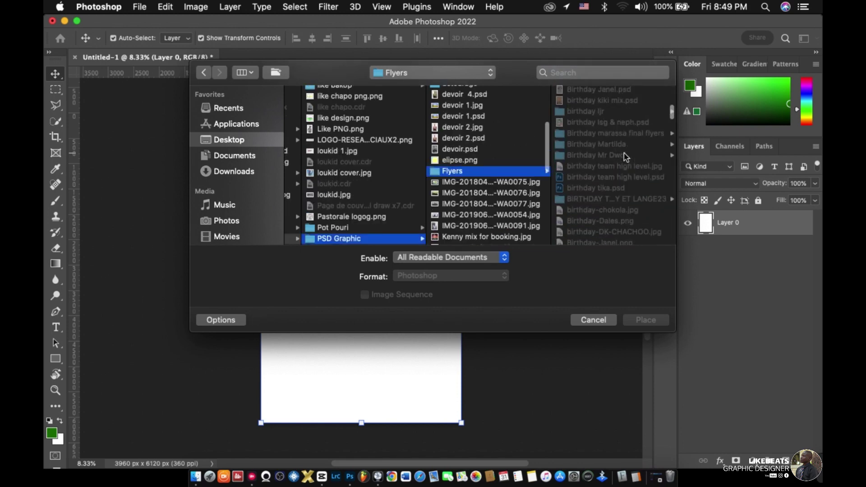
pyautogui.scroll(-3, 625, 156)
pyautogui.scroll(-2, 626, 157)
pyautogui.scroll(5, 624, 155)
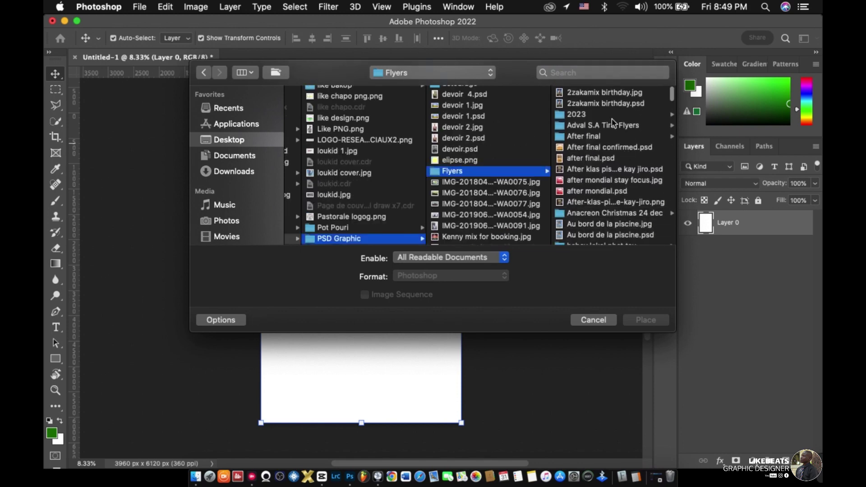
pyautogui.click(604, 112)
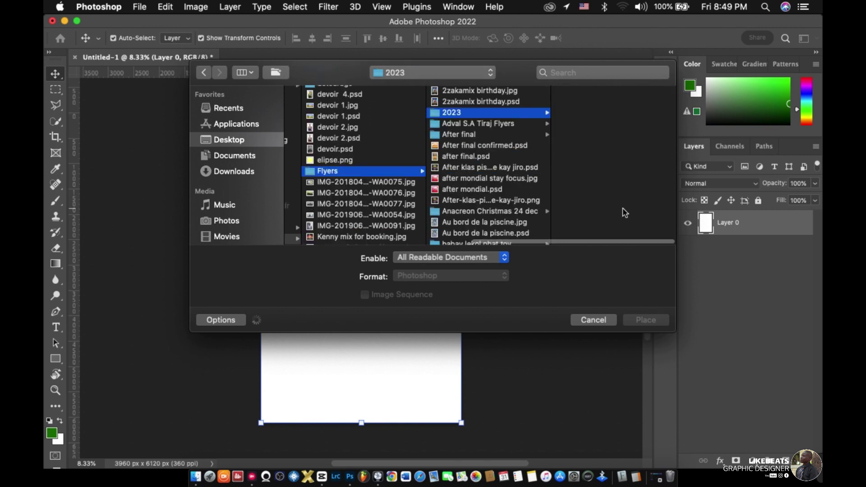
# Place _MG_9118.jpg from the Special Photo Rood Graphic folder into the document
pyautogui.scroll(-5, 625, 213)
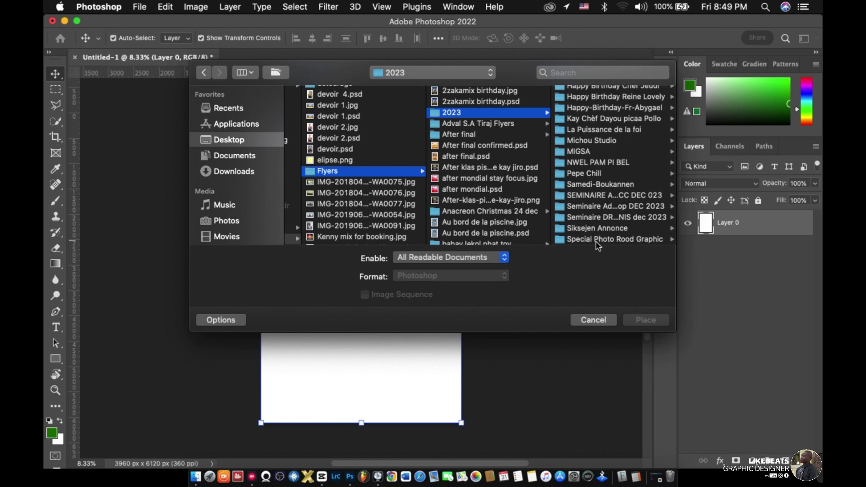
pyautogui.click(599, 239)
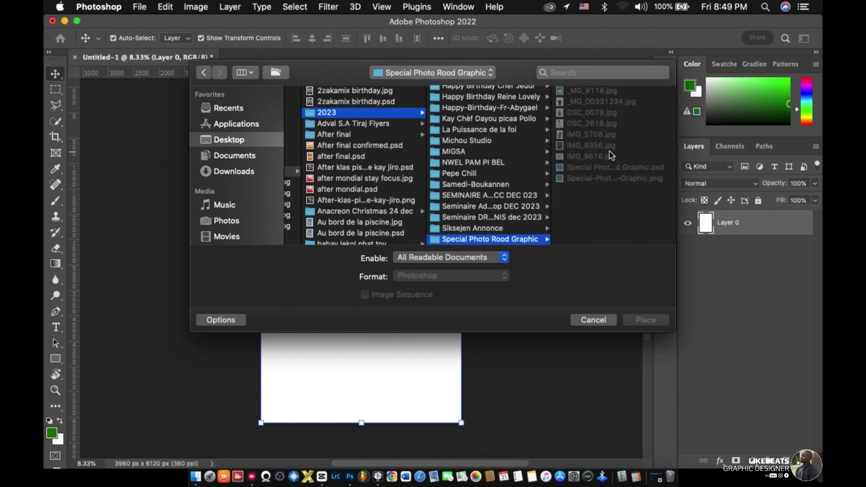
pyautogui.click(605, 147)
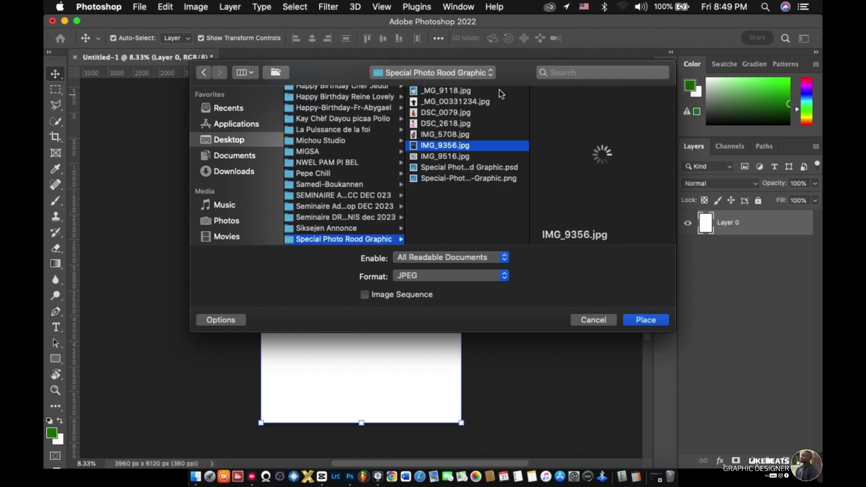
pyautogui.click(481, 92)
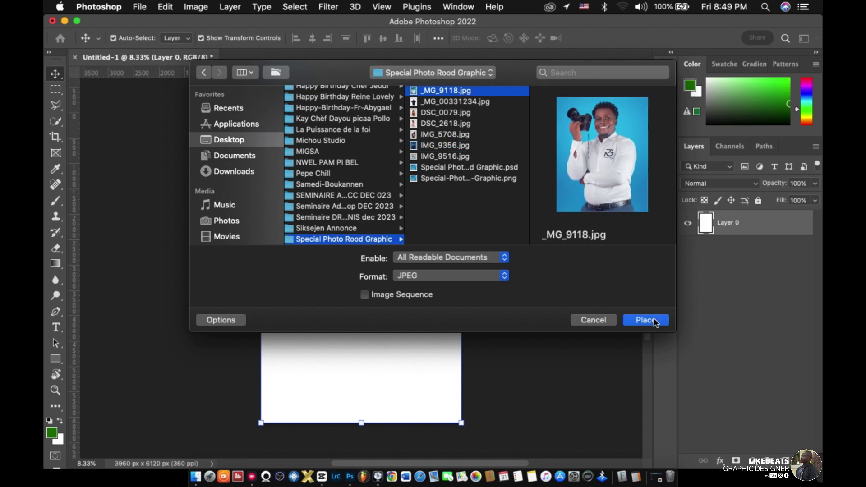
pyautogui.click(645, 319)
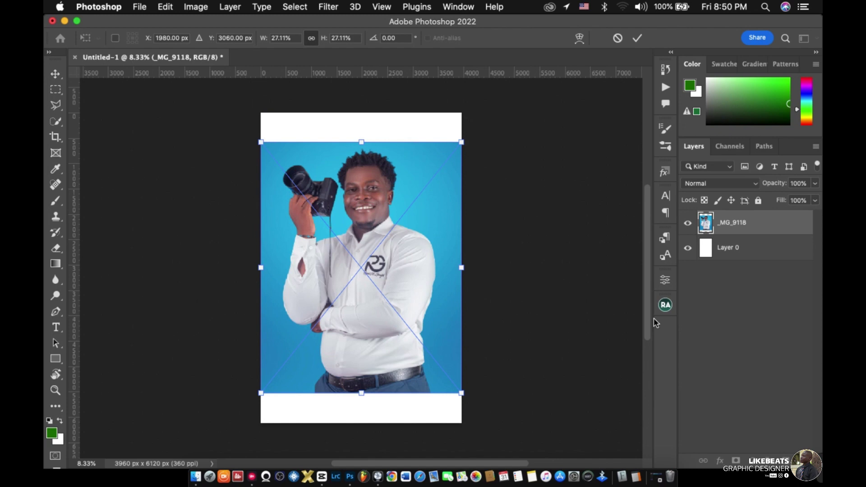
# Move the placed photo flush with the page top and commit it
pyautogui.moveTo(399, 327); pyautogui.dragTo(398, 298)
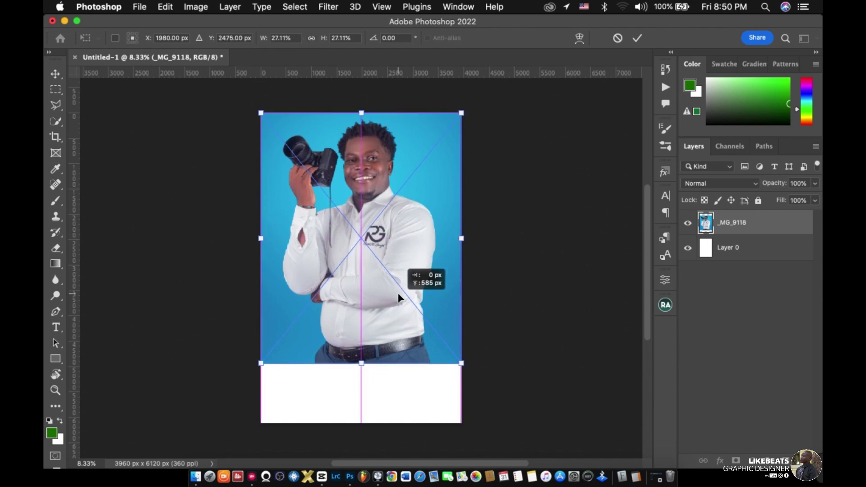
pyautogui.press('Return')
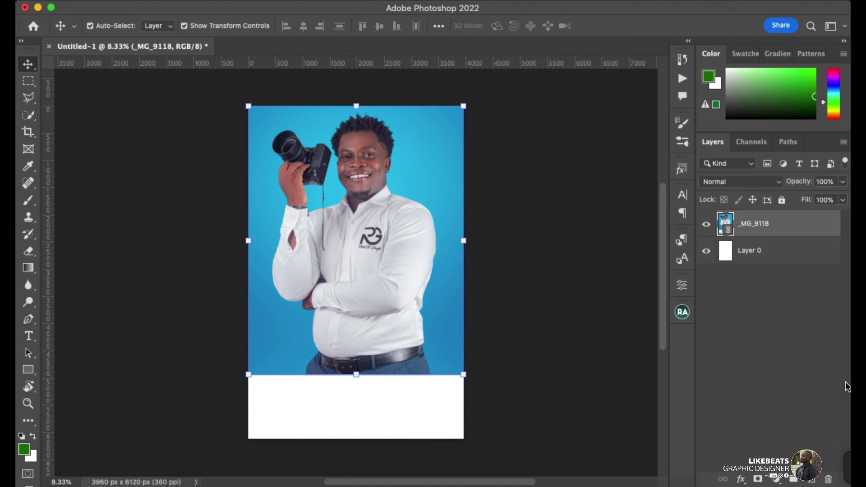
# Apply a Color Overlay of blue #1495cc to Layer 0
pyautogui.click(788, 254)
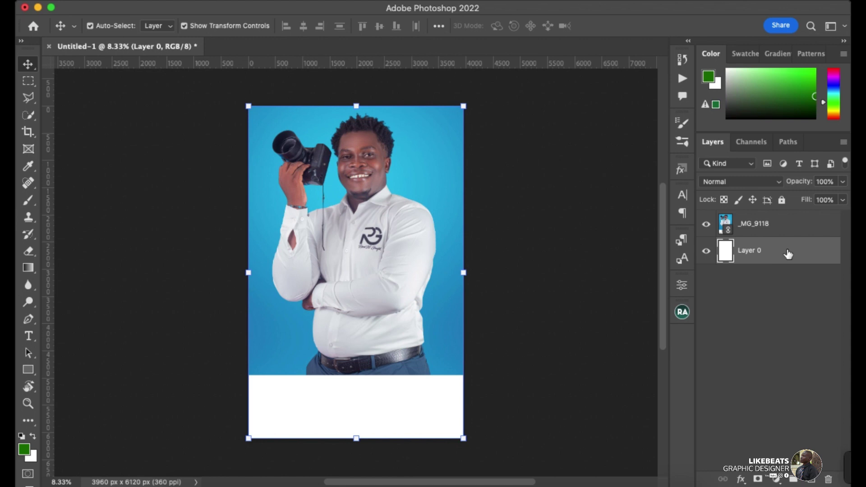
pyautogui.doubleClick(788, 253)
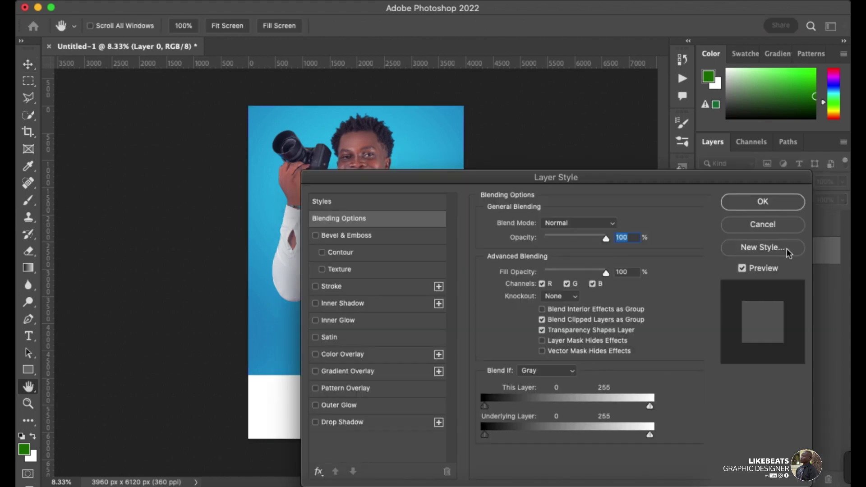
pyautogui.moveTo(595, 175); pyautogui.dragTo(697, 109)
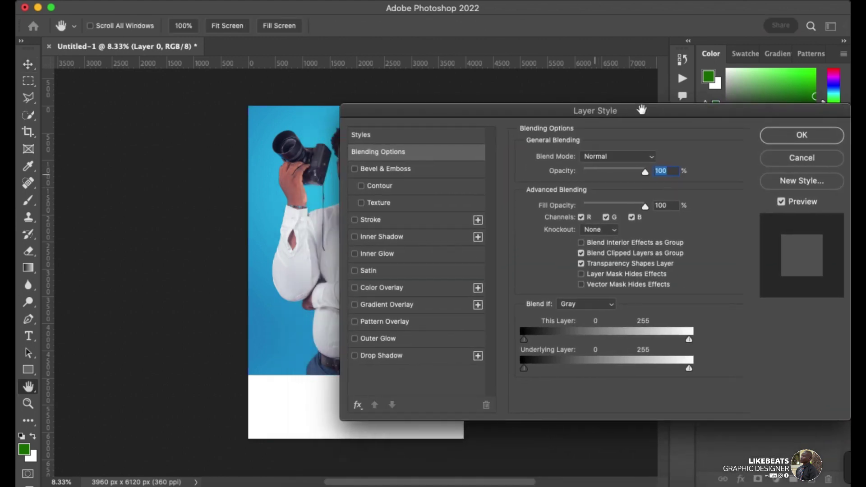
pyautogui.click(444, 290)
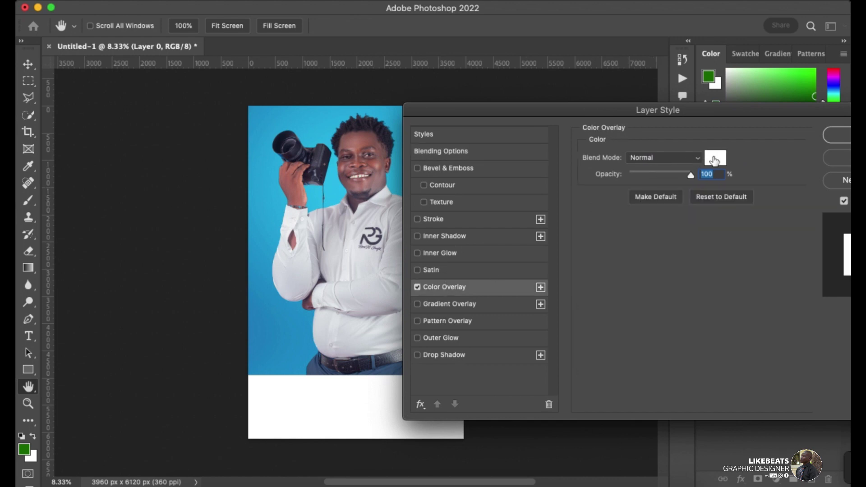
pyautogui.click(721, 159)
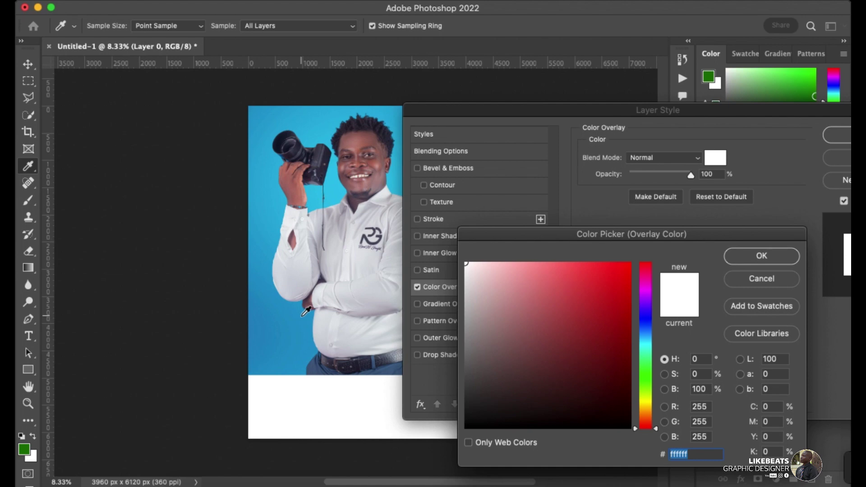
pyautogui.click(301, 317)
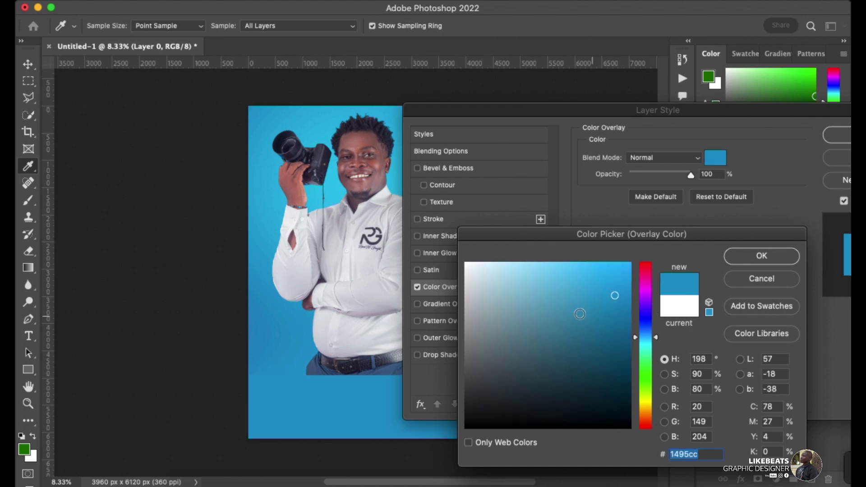
pyautogui.click(750, 257)
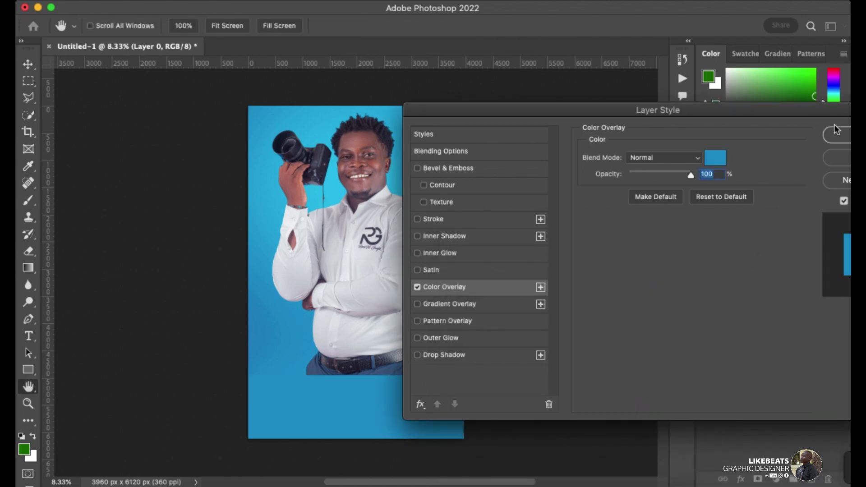
pyautogui.moveTo(812, 110); pyautogui.dragTo(710, 115)
pyautogui.click(745, 139)
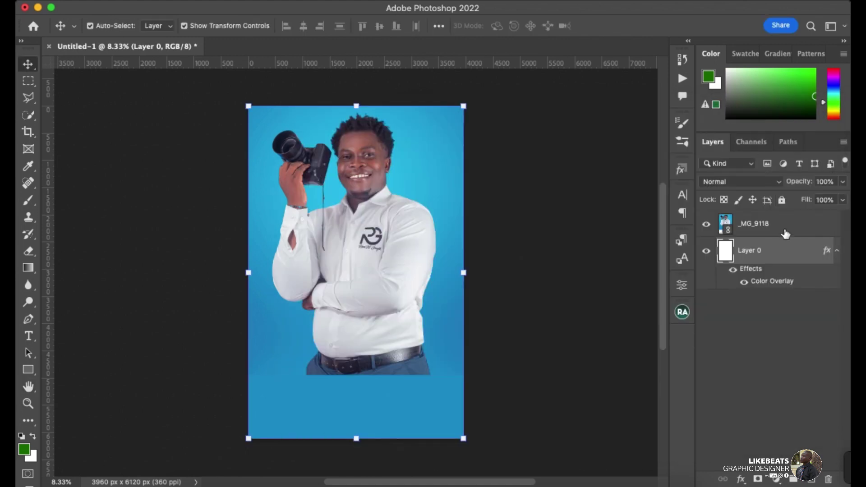
# Mask _MG_9118 with an upward gradient fading the man's lower body into the background
pyautogui.click(785, 232)
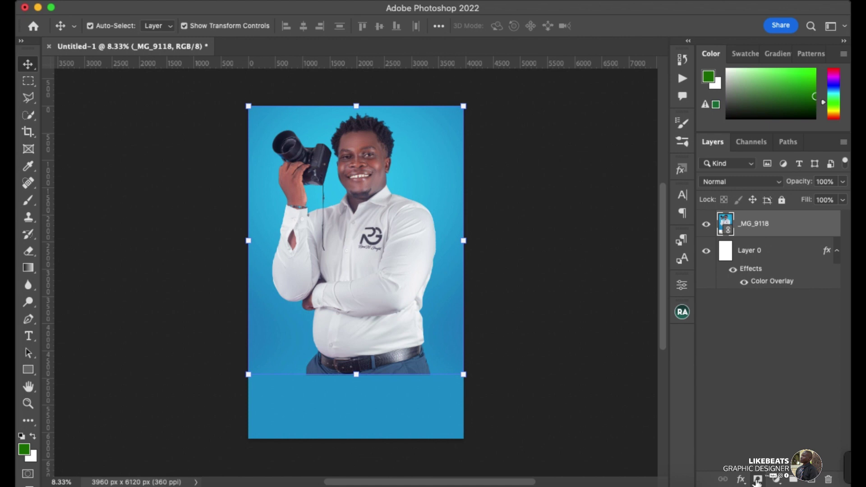
pyautogui.click(757, 480)
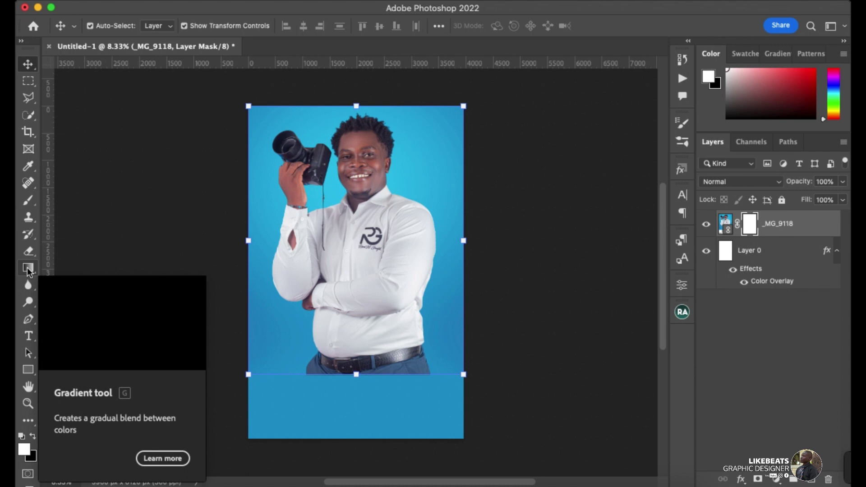
pyautogui.click(28, 269)
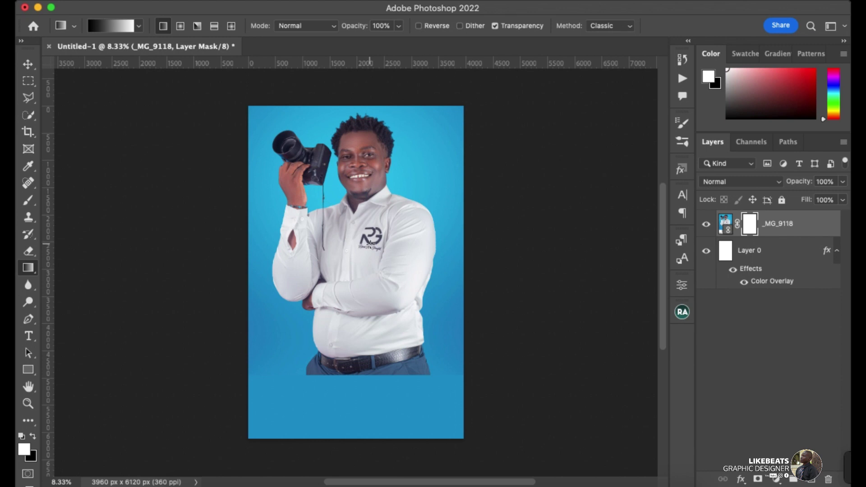
pyautogui.moveTo(360, 250)
pyautogui.mouseDown()
pyautogui.moveTo(359, 353)
pyautogui.moveTo(375, 246)
pyautogui.mouseUp()
pyautogui.moveTo(376, 317); pyautogui.dragTo(374, 208)
pyautogui.moveTo(360, 290); pyautogui.dragTo(359, 214)
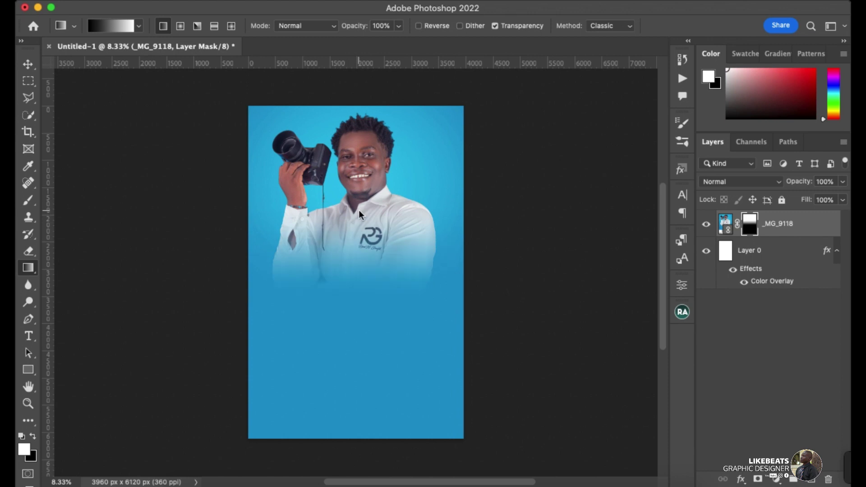
pyautogui.moveTo(363, 304); pyautogui.dragTo(364, 212)
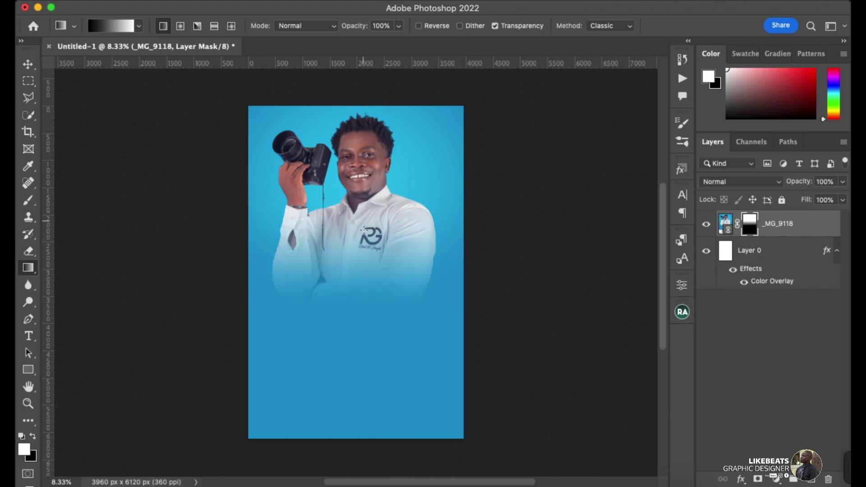
pyautogui.moveTo(358, 312); pyautogui.dragTo(360, 211)
pyautogui.click(28, 66)
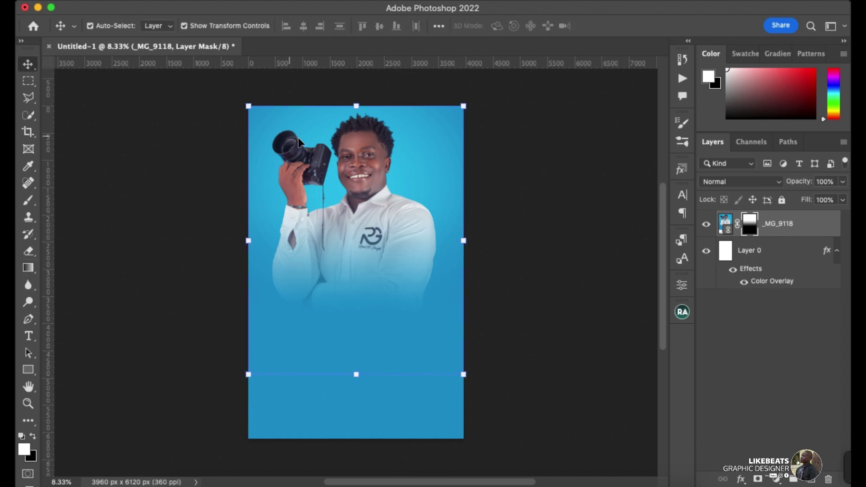
# Scale the masked photo to about 92.8% and align it with the page top
pyautogui.click(463, 105)
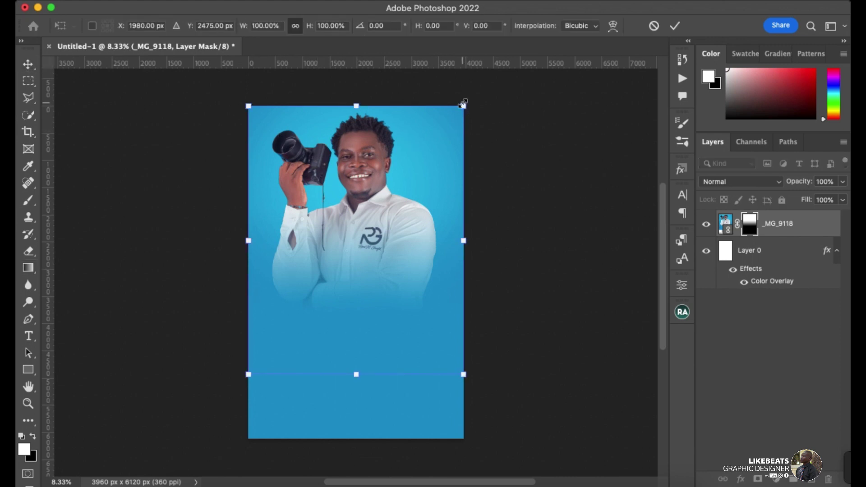
pyautogui.moveTo(463, 106); pyautogui.dragTo(455, 115)
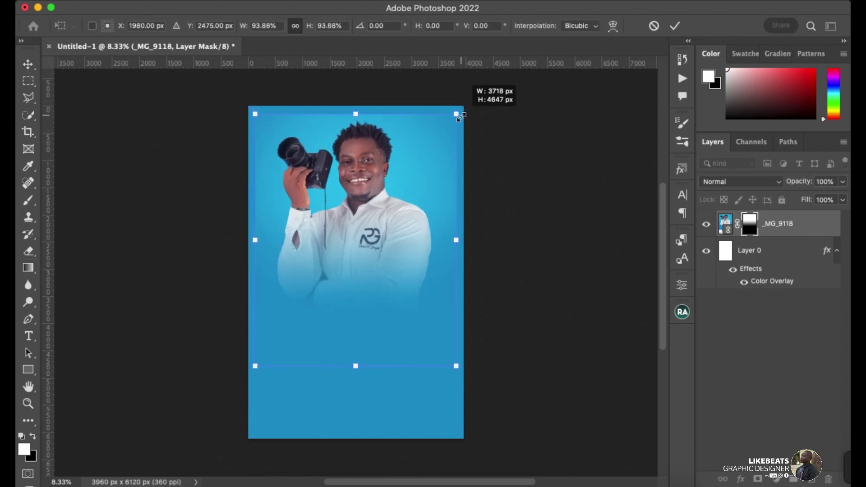
pyautogui.moveTo(421, 181); pyautogui.dragTo(421, 173)
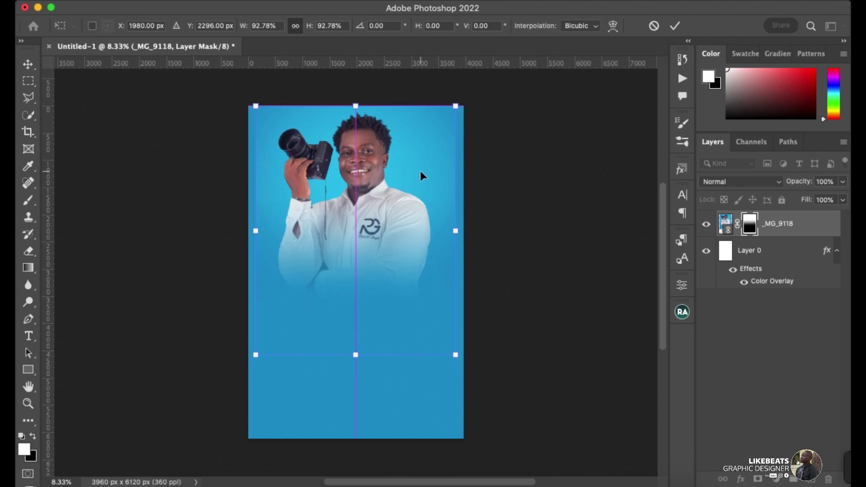
pyautogui.click(560, 207)
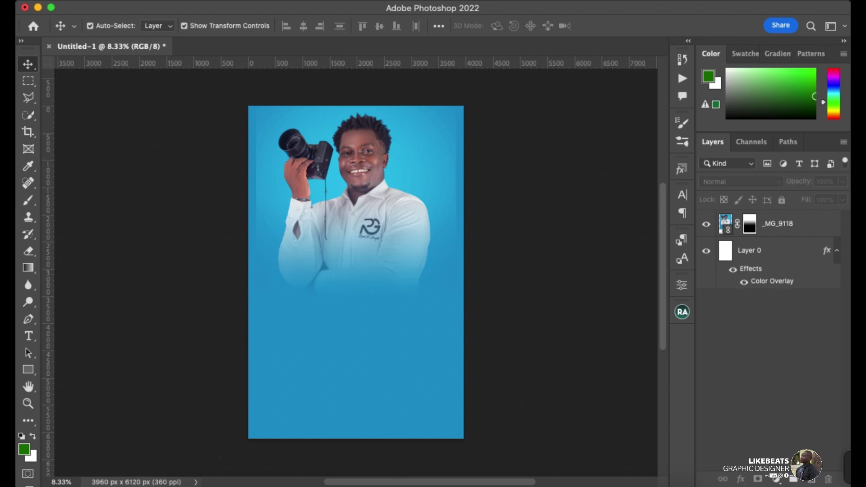
pyautogui.click(118, 0)
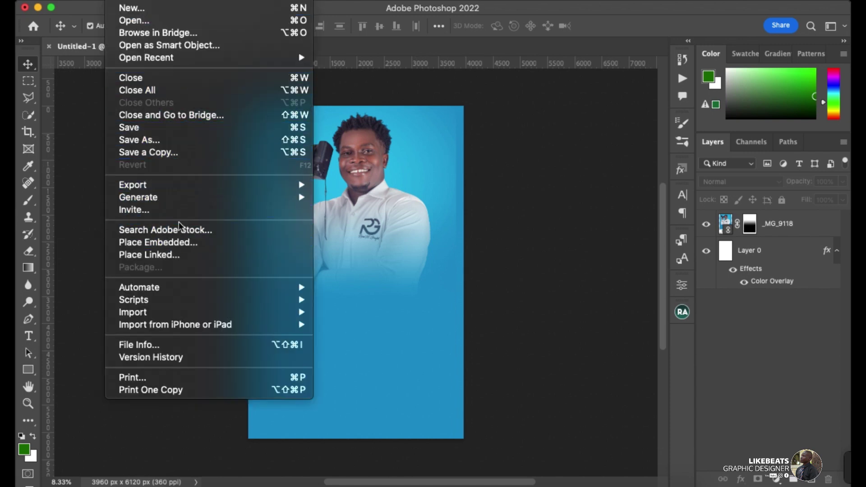
# Start placing an image and browse to PSD Graphic > Logos
pyautogui.click(178, 254)
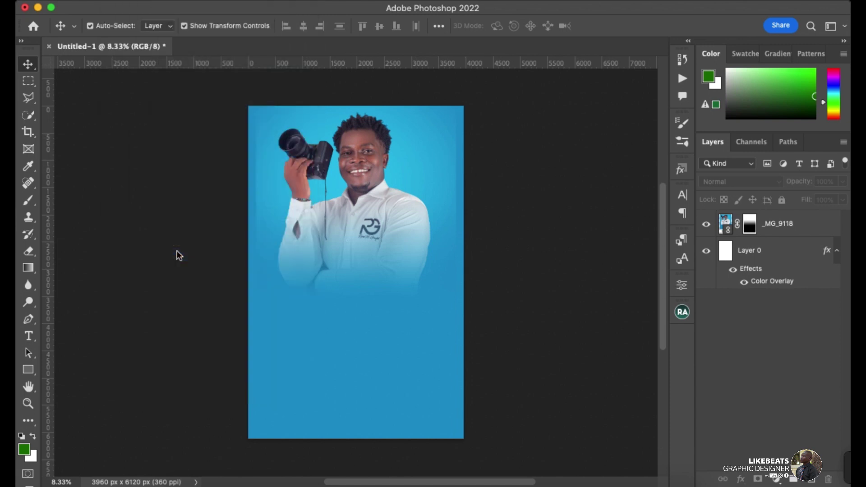
pyautogui.click(419, 62)
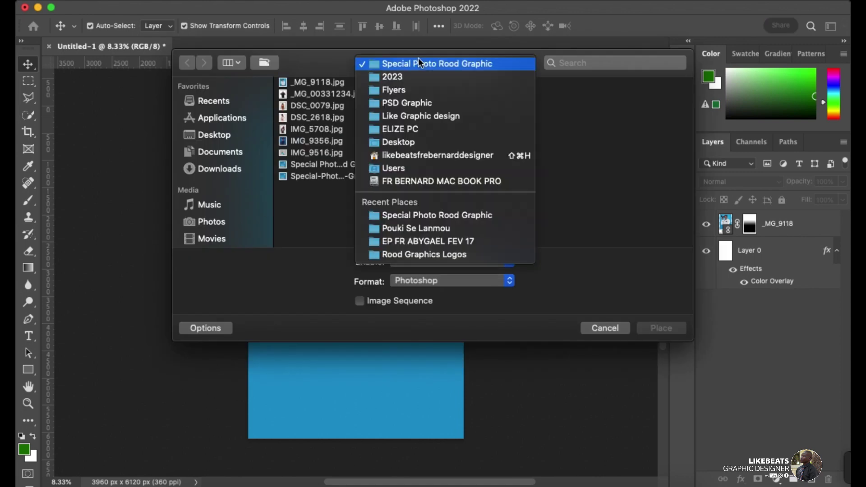
pyautogui.click(445, 212)
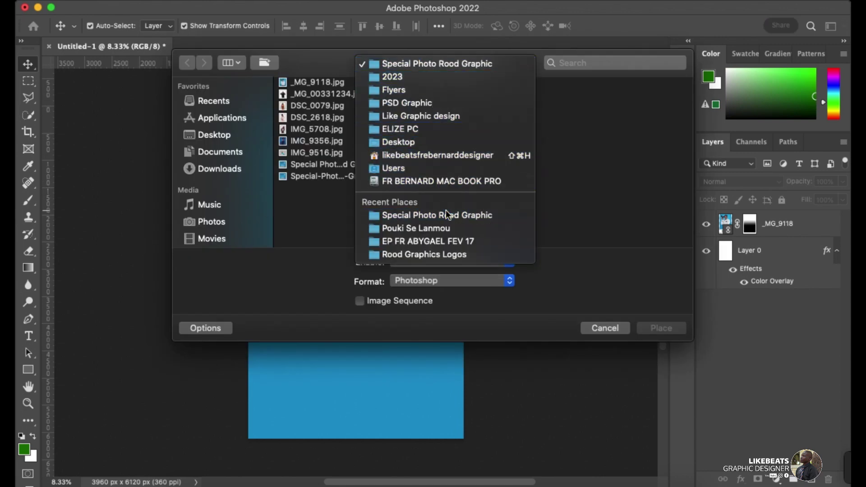
pyautogui.click(426, 64)
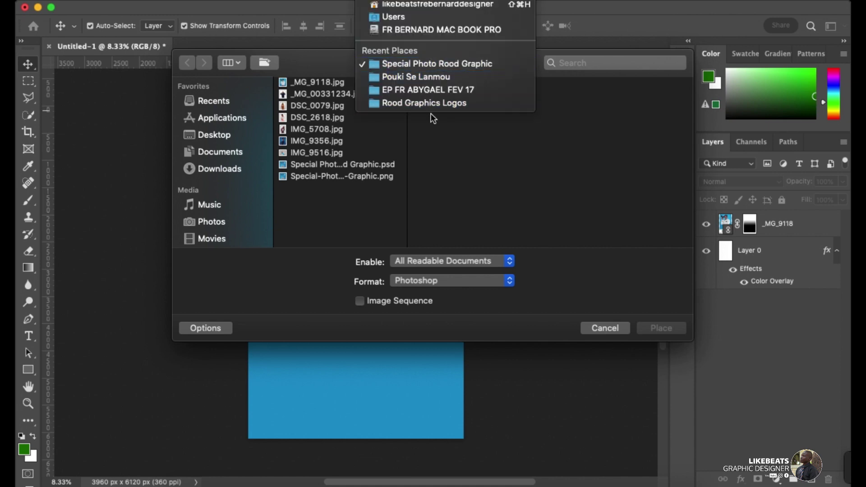
pyautogui.scroll(5, 432, 27)
pyautogui.click(430, 31)
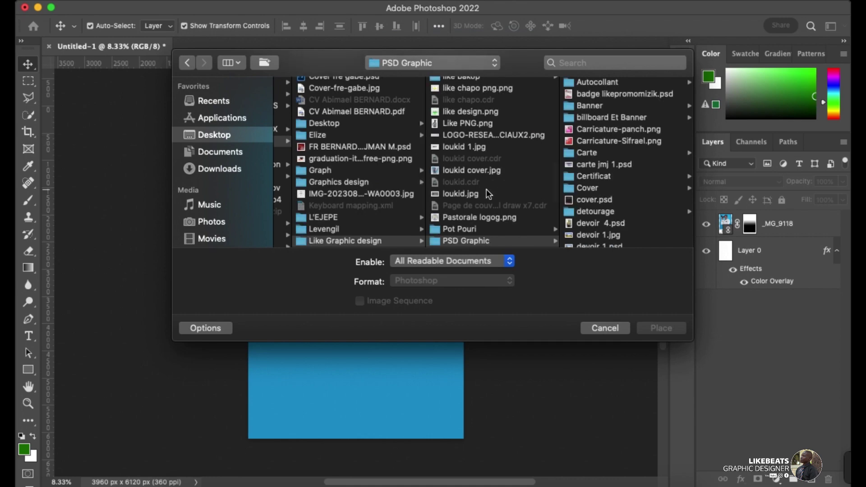
pyautogui.scroll(-5, 621, 173)
pyautogui.scroll(-3, 621, 172)
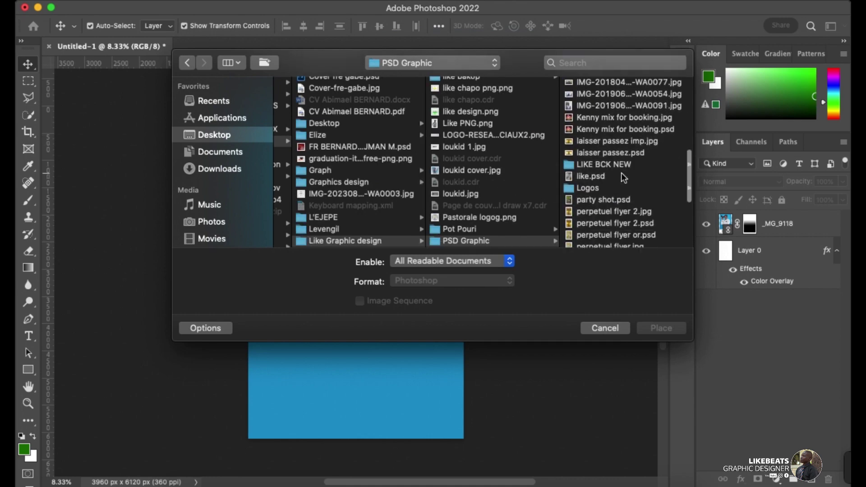
pyautogui.scroll(-2, 621, 172)
pyautogui.click(602, 150)
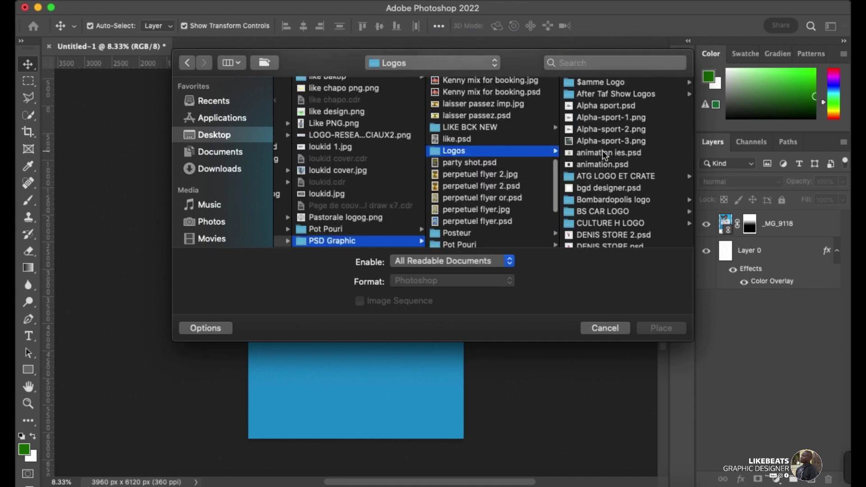
# Open the Rood Graphics Logos folder
pyautogui.scroll(-5, 602, 150)
pyautogui.scroll(-5, 602, 150)
pyautogui.scroll(2, 604, 145)
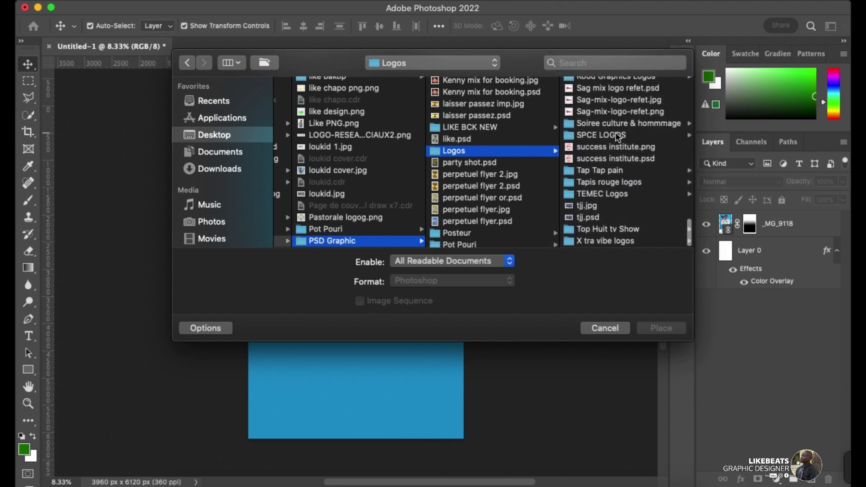
pyautogui.scroll(2, 610, 156)
pyautogui.scroll(2, 610, 156)
pyautogui.scroll(2, 610, 156)
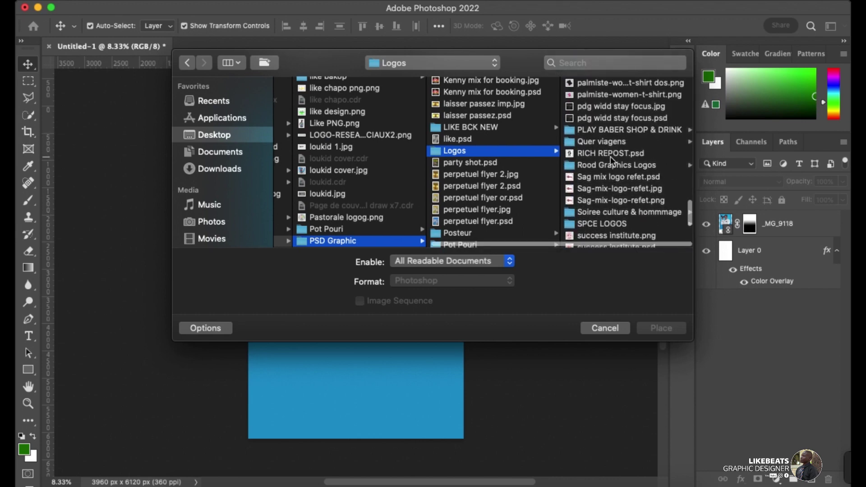
pyautogui.scroll(3, 610, 156)
pyautogui.scroll(4, 610, 156)
pyautogui.scroll(-2, 610, 156)
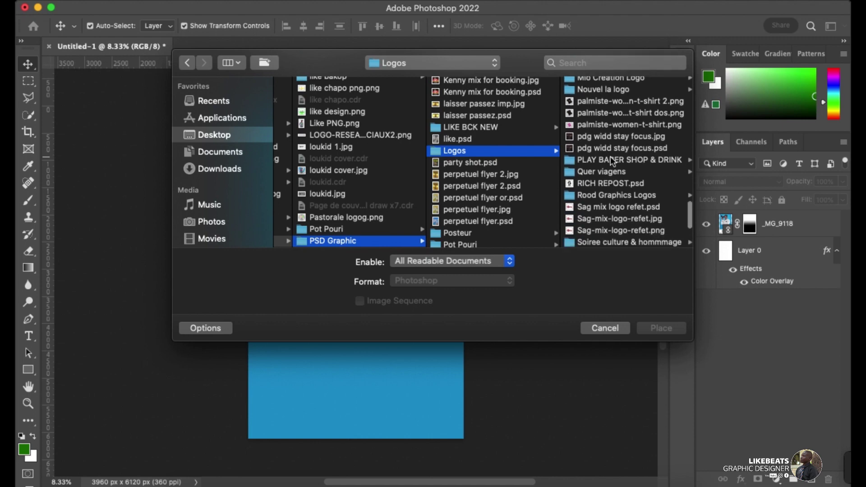
pyautogui.click(612, 196)
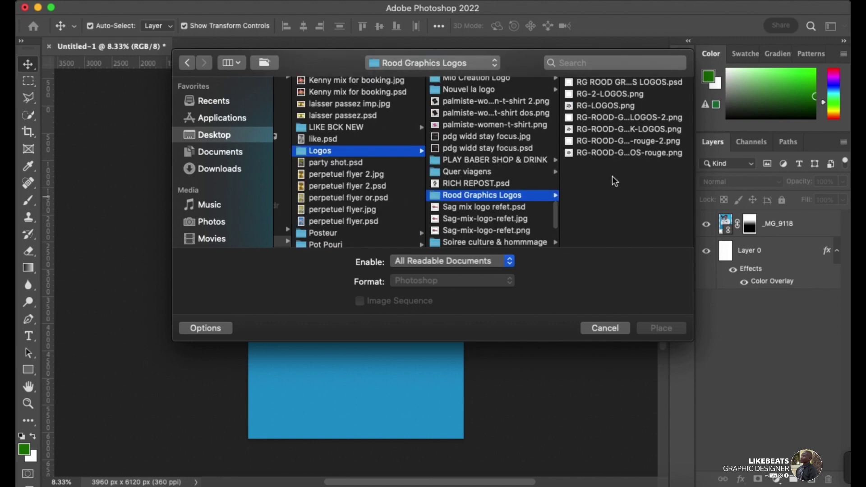
# Place the black RG-ROOD-GRAFIK-LOGOS.png logo into the flyer
pyautogui.click(628, 96)
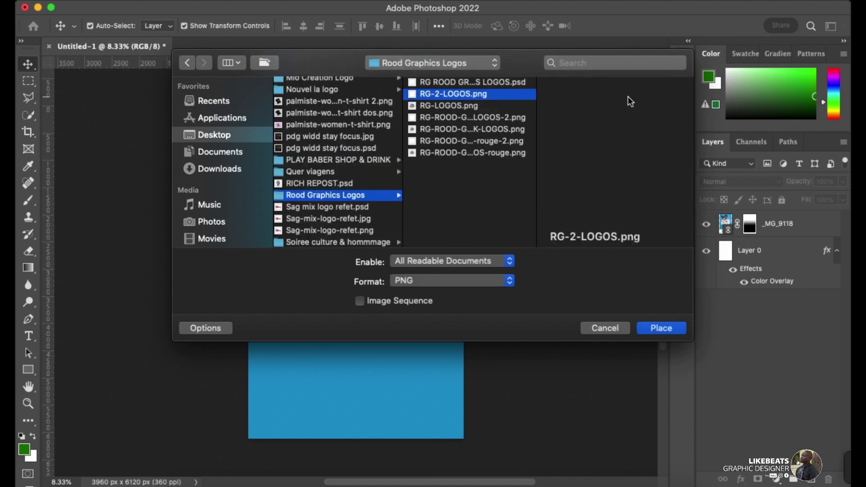
pyautogui.click(512, 133)
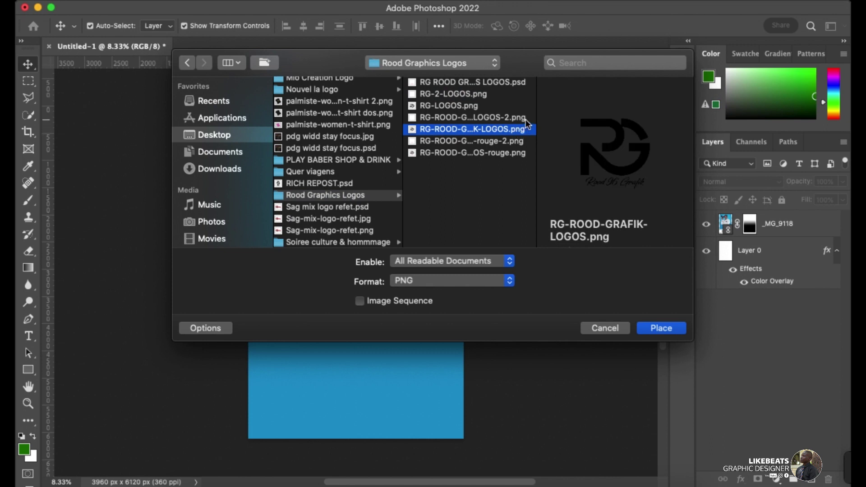
pyautogui.press('Up')
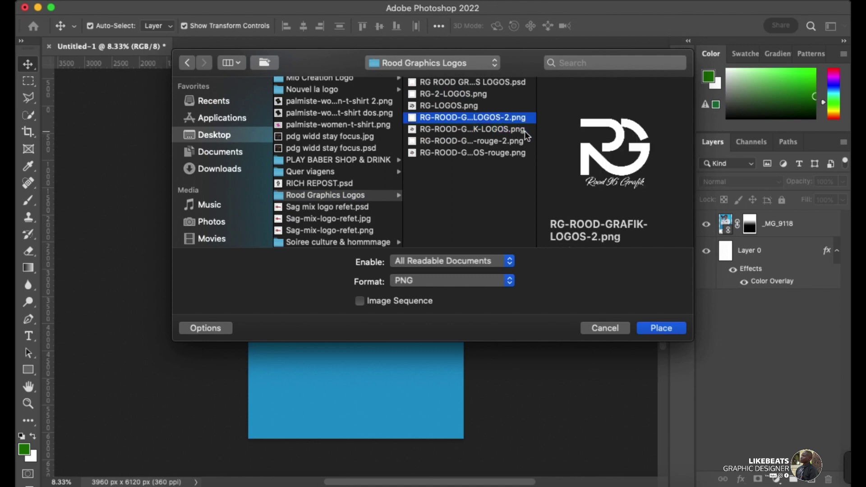
pyautogui.click(525, 132)
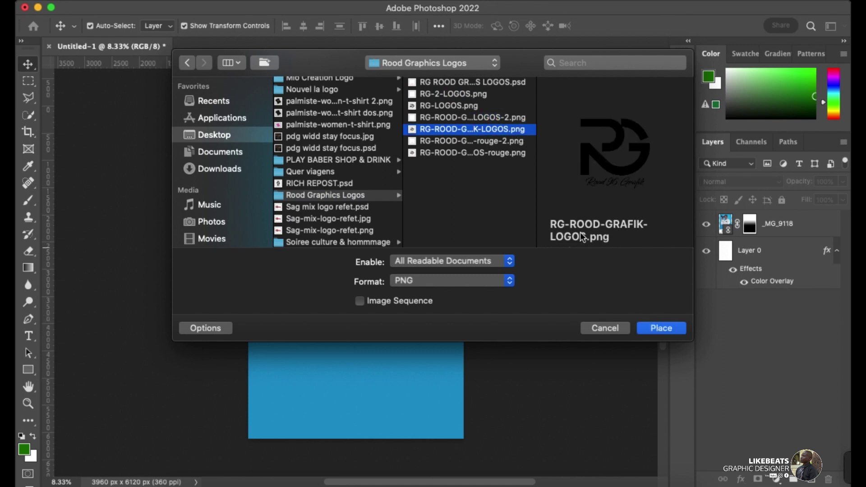
pyautogui.click(653, 333)
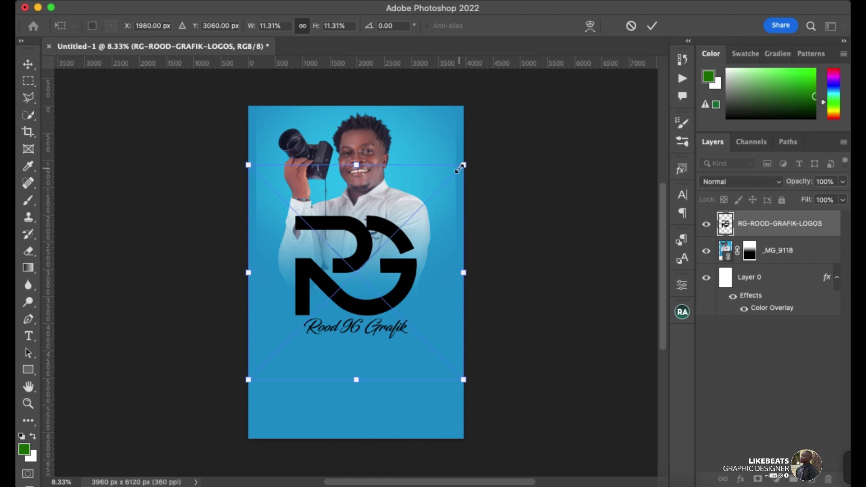
# Scale the RG logo to about 4% and position it beside the man's head
pyautogui.moveTo(463, 165); pyautogui.dragTo(396, 233)
pyautogui.moveTo(383, 263)
pyautogui.mouseDown()
pyautogui.moveTo(436, 195)
pyautogui.moveTo(453, 144)
pyautogui.mouseUp()
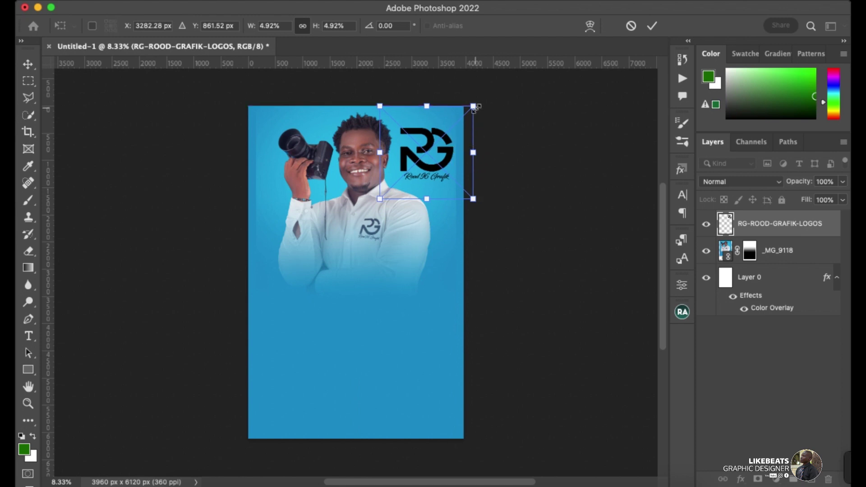
pyautogui.moveTo(473, 106); pyautogui.dragTo(445, 144)
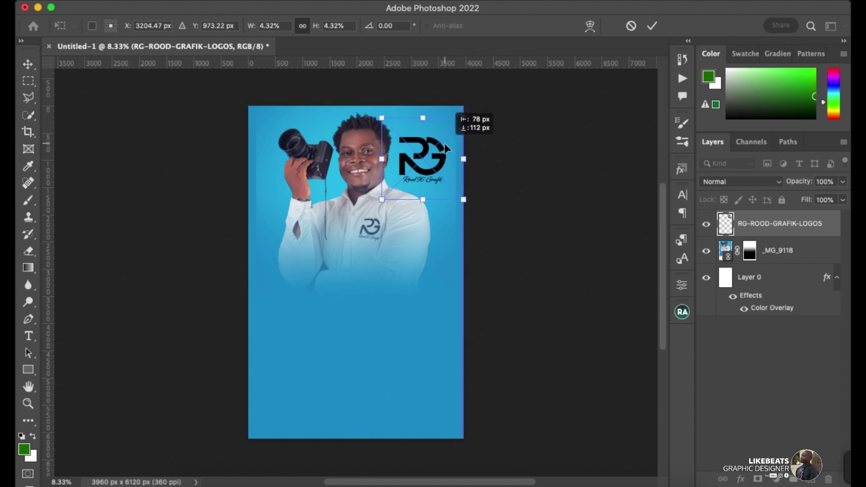
pyautogui.press('Return')
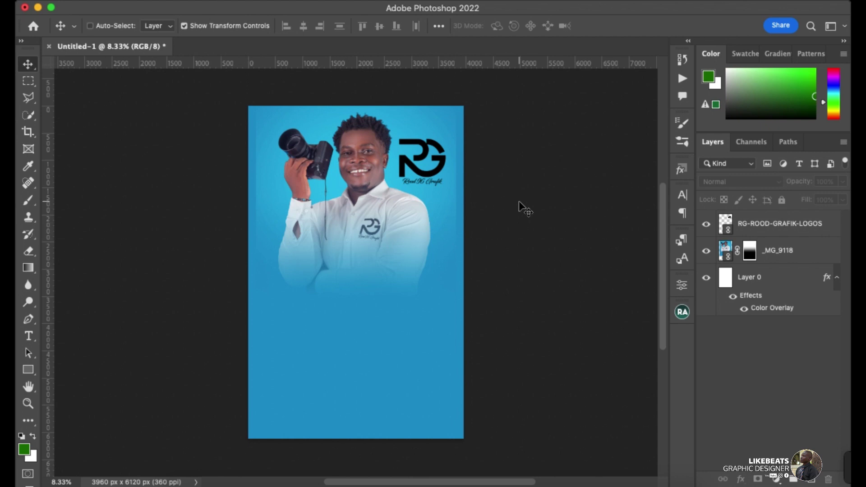
pyautogui.hotkey('ctrl', '+')
pyautogui.hotkey('ctrl', '+')
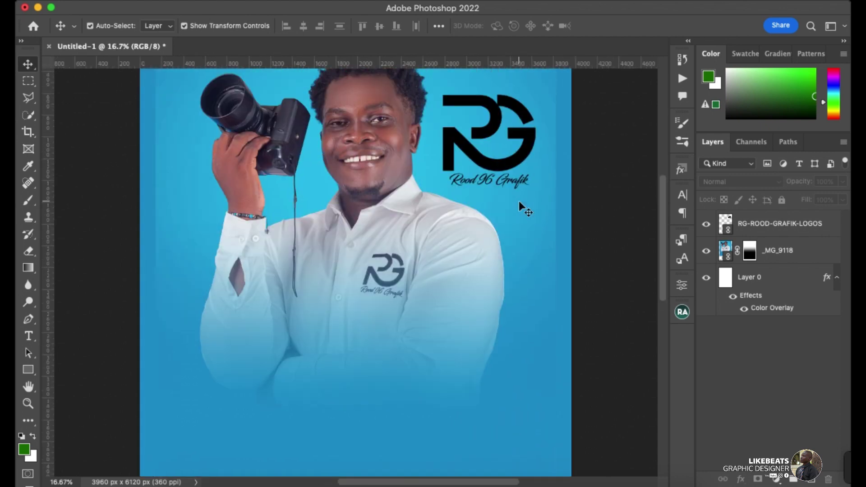
pyautogui.moveTo(527, 140)
pyautogui.mouseDown()
pyautogui.moveTo(530, 155)
pyautogui.moveTo(539, 153)
pyautogui.mouseUp()
pyautogui.click(615, 249)
pyautogui.hotkey('ctrl', '0')
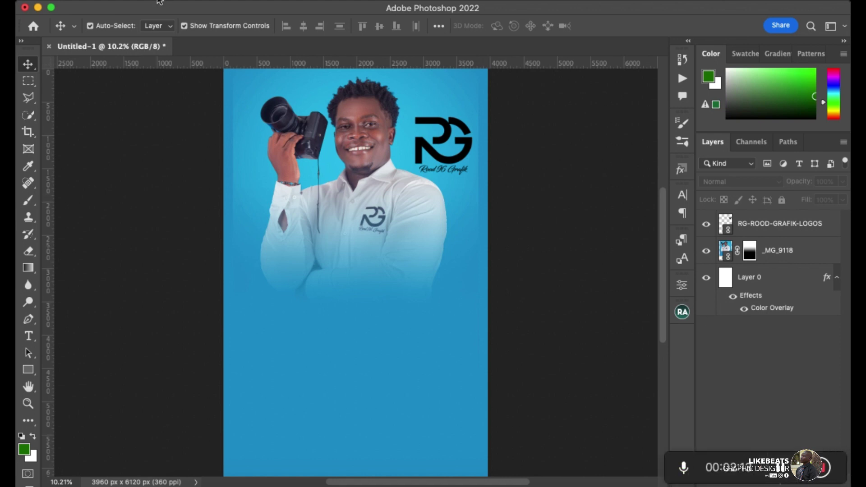
# Place Linked alamanak 2024.png from the Desktop's Almanak 2024 folder
pyautogui.click(118, 0)
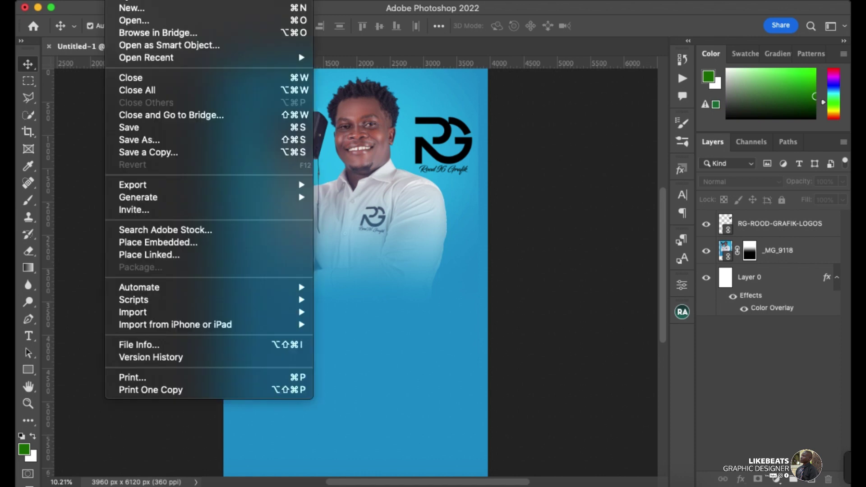
pyautogui.click(161, 258)
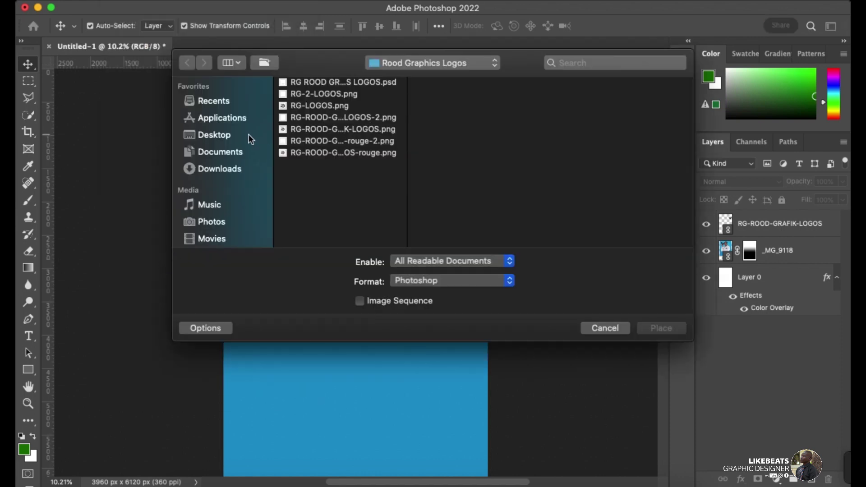
pyautogui.click(248, 134)
pyautogui.click(355, 94)
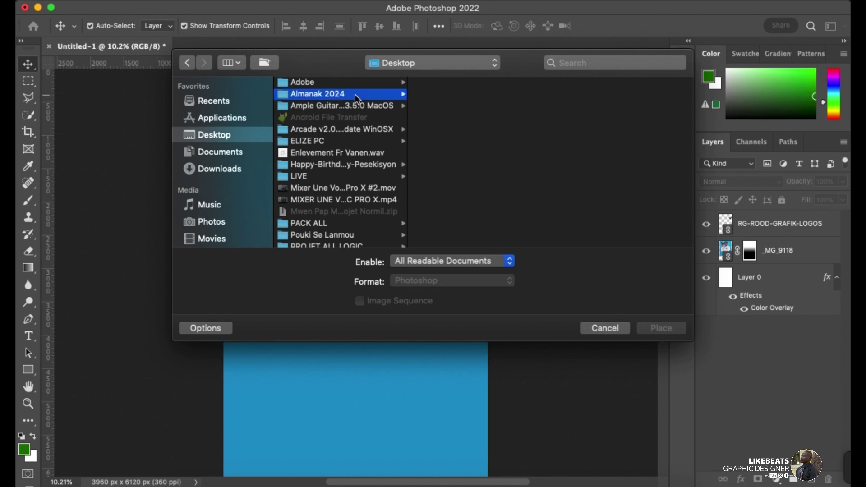
pyautogui.click(432, 82)
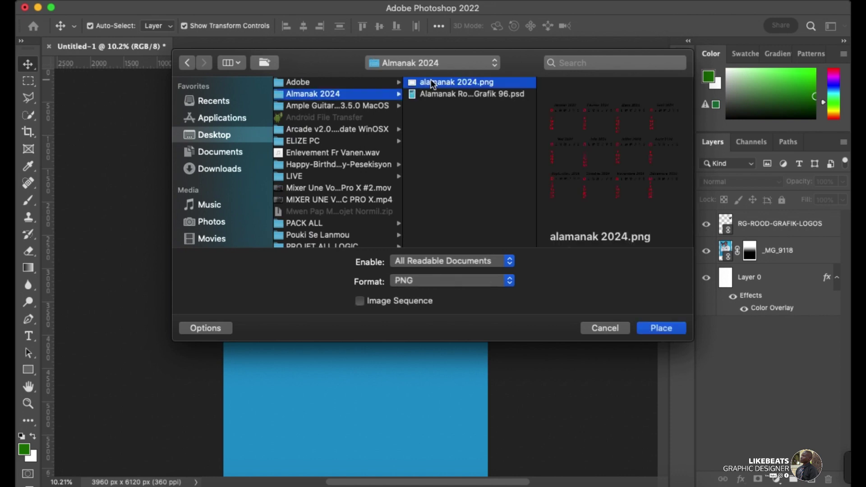
pyautogui.click(671, 331)
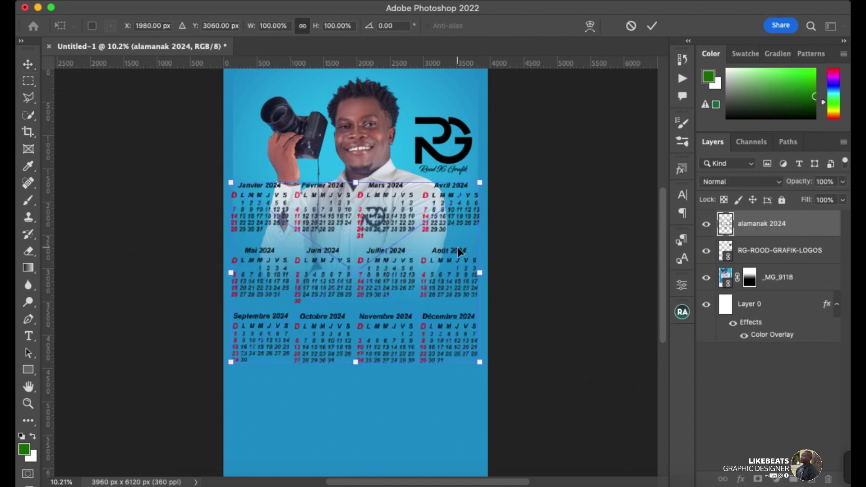
# Move the alamanak 2024 calendar grid down below the man's shirt and commit the placement
pyautogui.scroll(-3, 457, 247)
pyautogui.scroll(1, 457, 247)
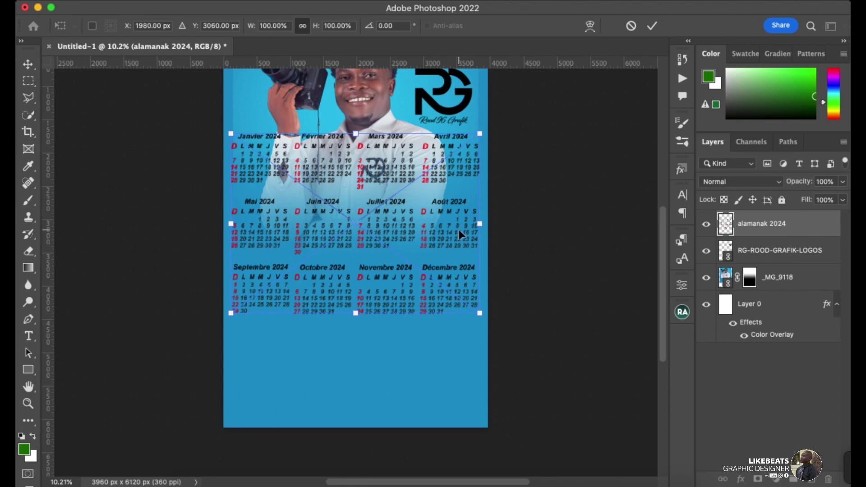
pyautogui.moveTo(459, 229); pyautogui.dragTo(461, 312)
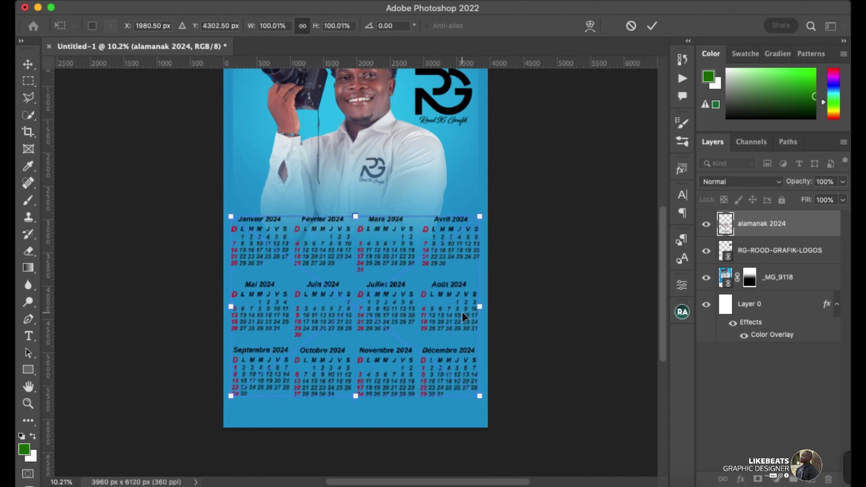
pyautogui.press('Return')
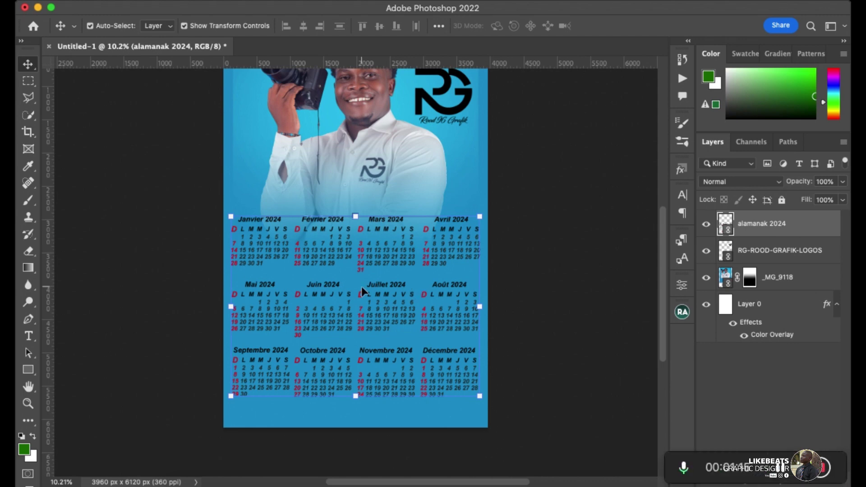
pyautogui.hotkey('ctrl', '+')
pyautogui.hotkey('ctrl', '+')
pyautogui.hotkey('ctrl', '+')
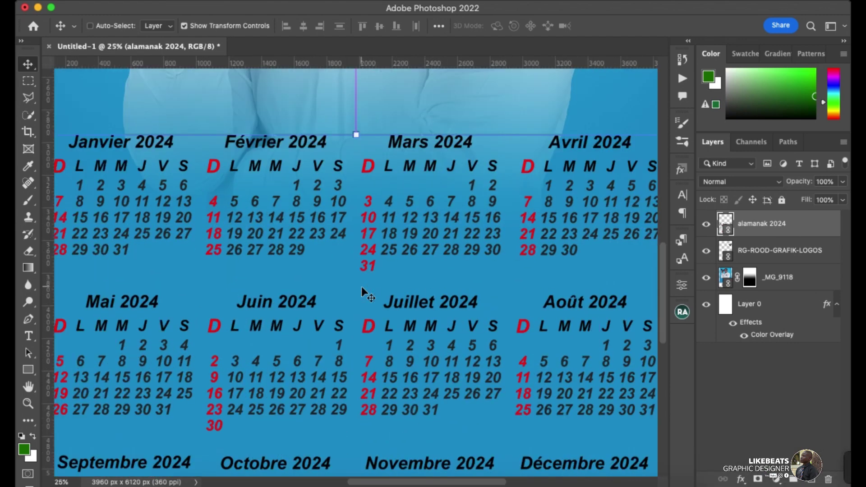
pyautogui.hotkey('ctrl', '-')
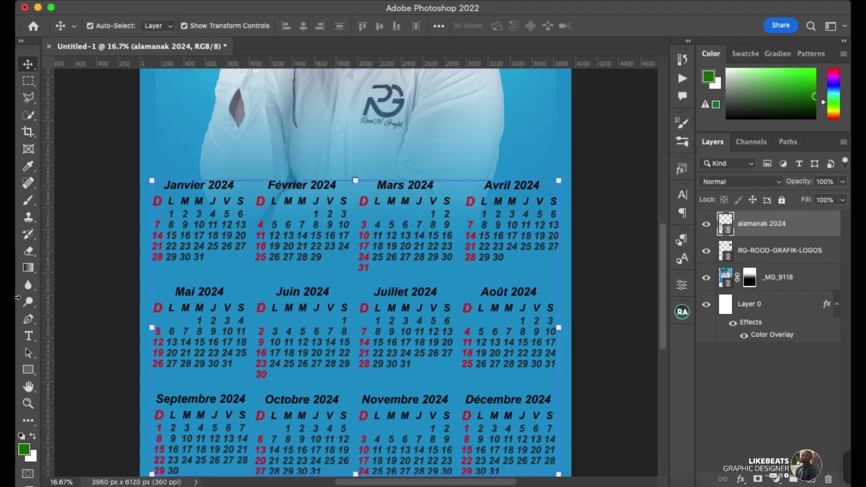
# Draw a white-filled rectangle bar across the Janvier–Avril month-title row
pyautogui.click(28, 371)
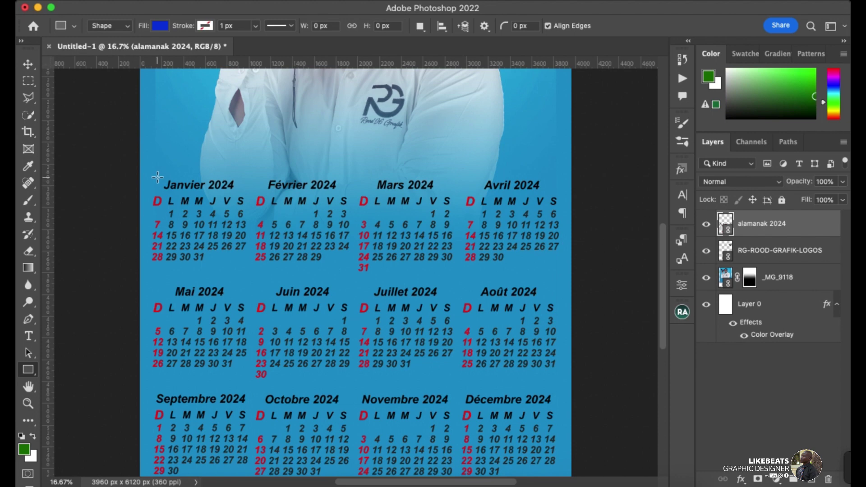
pyautogui.moveTo(157, 172); pyautogui.dragTo(562, 198)
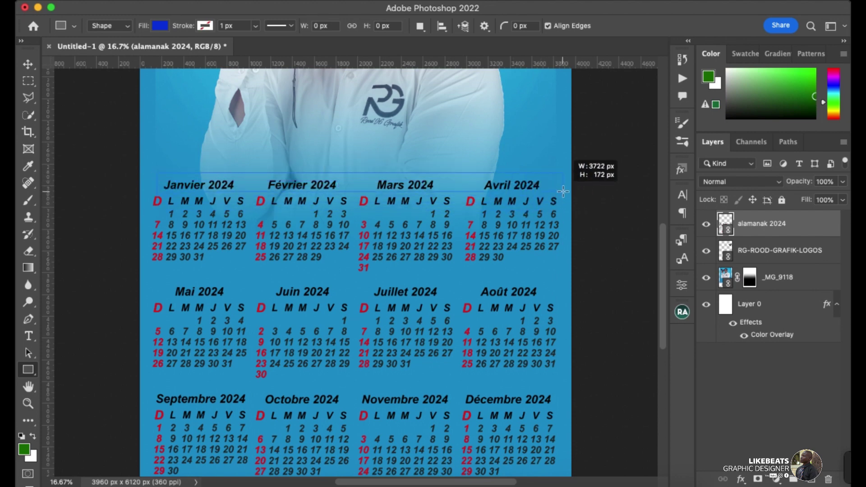
pyautogui.moveTo(562, 197); pyautogui.dragTo(563, 192)
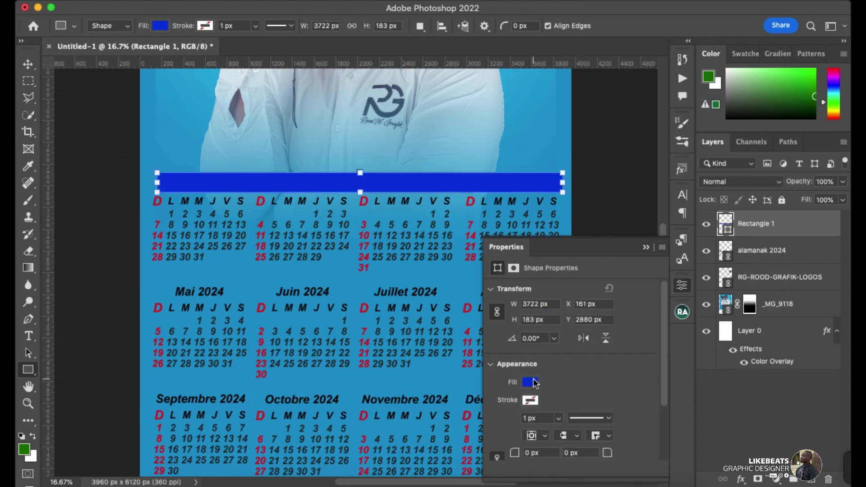
pyautogui.click(528, 380)
pyautogui.click(512, 316)
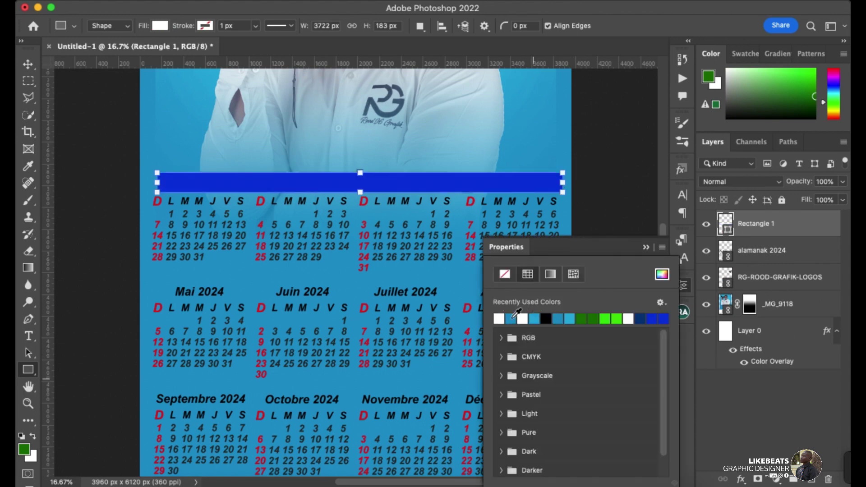
pyautogui.click(647, 248)
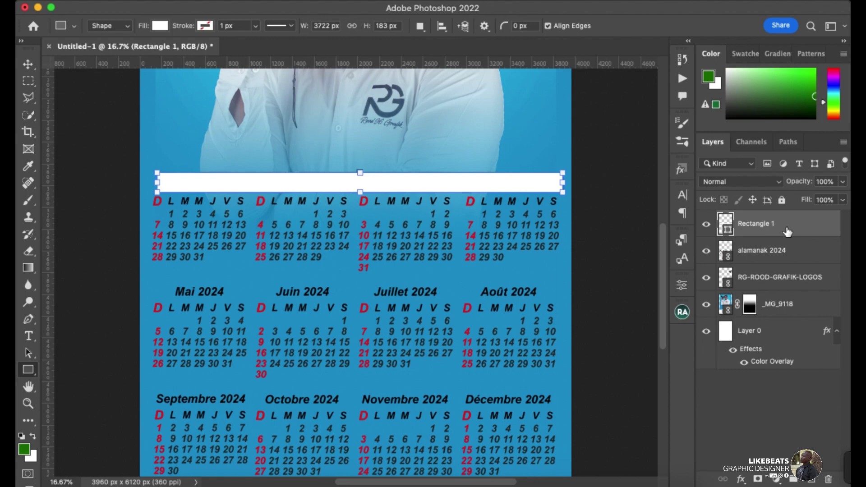
# Try clipping the bar to the calendar, undo it, and add the calendar layer to the selection
pyautogui.moveTo(774, 236); pyautogui.dragTo(773, 234)
pyautogui.keyDown('alt'); pyautogui.click(773, 234); pyautogui.keyUp('alt')
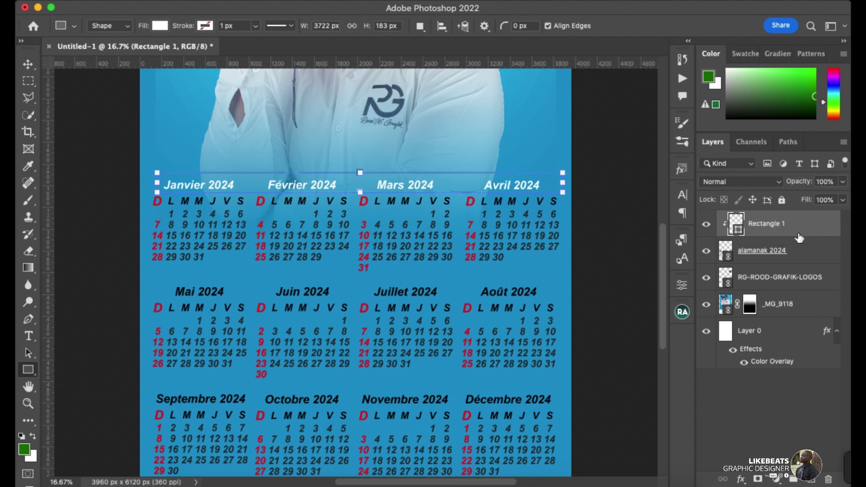
pyautogui.press('super+alt+g')
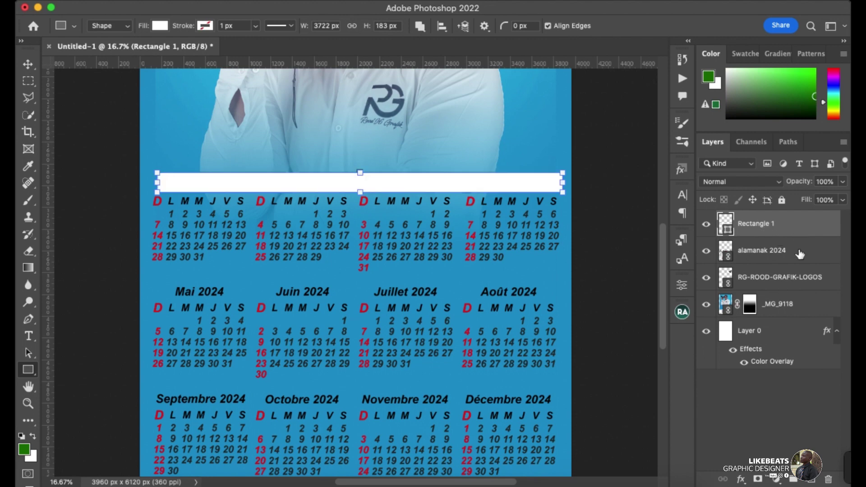
pyautogui.keyDown('shift'); pyautogui.click(799, 253); pyautogui.keyUp('shift')
# Clip only Rectangle 1 to the alamanak 2024 calendar, undoing an earlier wrong clip first
pyautogui.rightClick(802, 233)
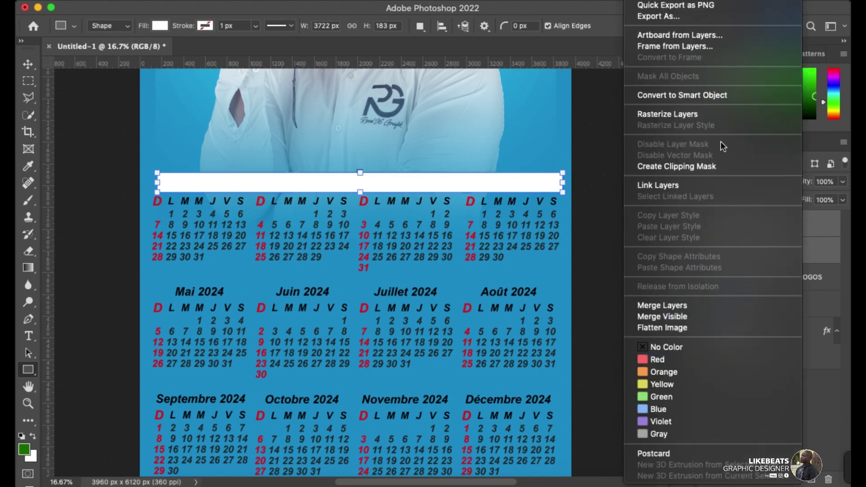
pyautogui.click(714, 167)
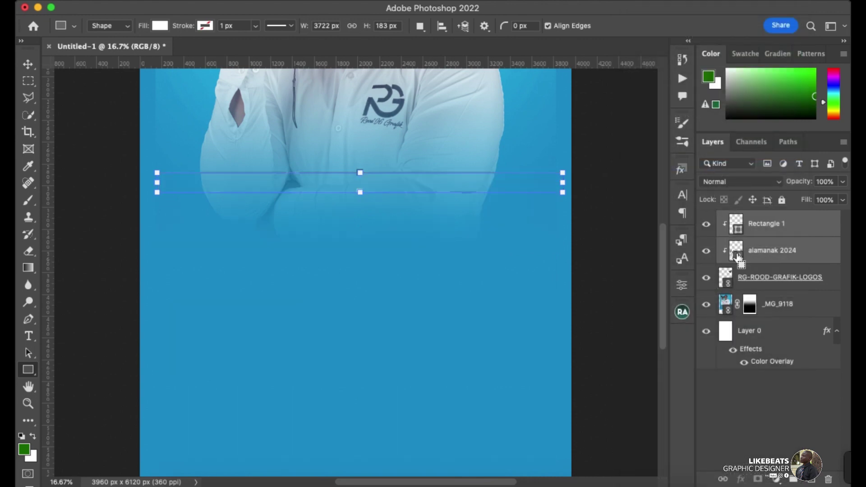
pyautogui.keyDown('alt'); pyautogui.click(740, 263); pyautogui.keyUp('alt')
pyautogui.click(776, 232)
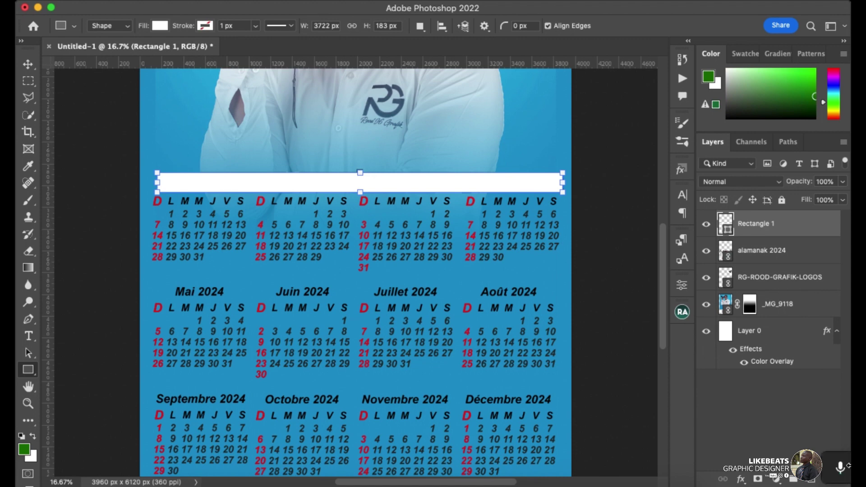
pyautogui.rightClick(786, 224)
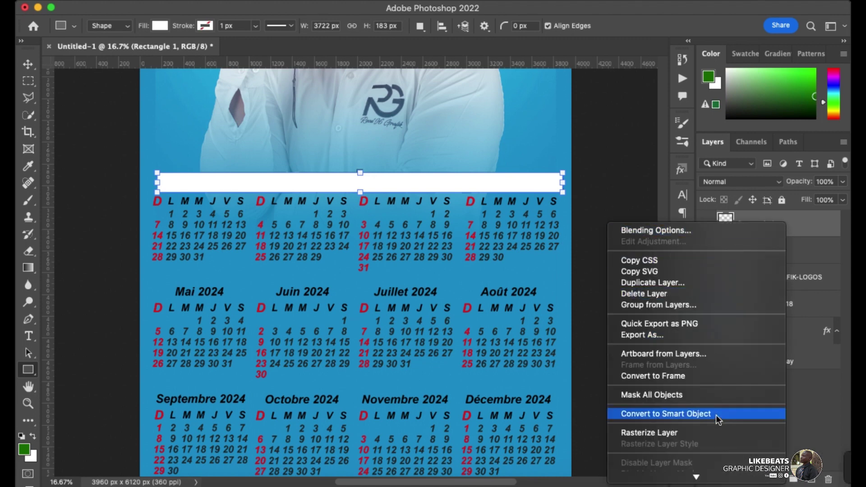
pyautogui.scroll(-2, 722, 367)
pyautogui.scroll(-5, 722, 368)
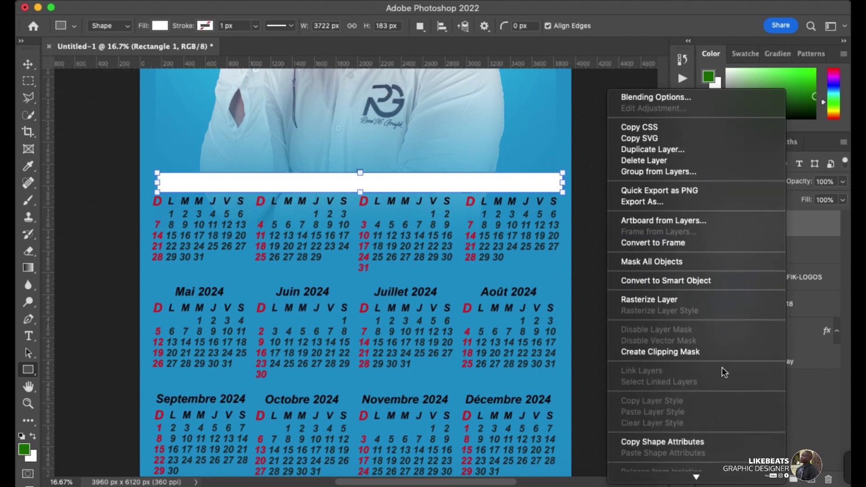
pyautogui.click(715, 355)
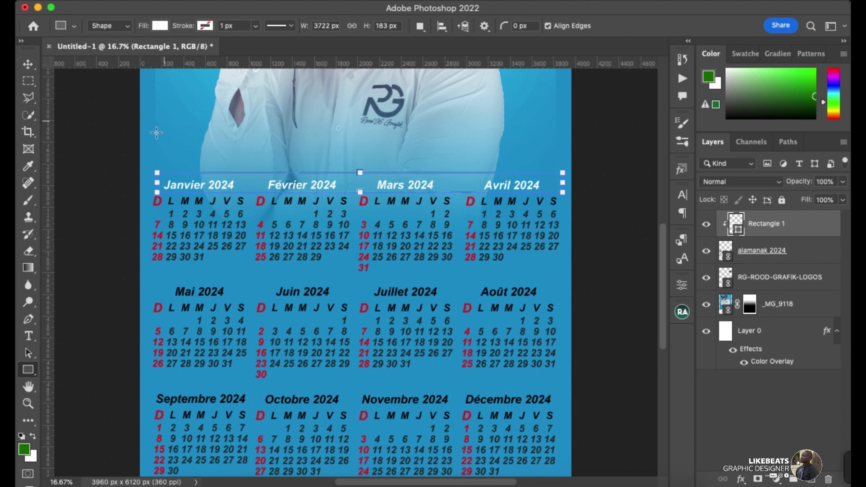
# Stretch the white bar across the full page width and duplicate it
pyautogui.moveTo(157, 183); pyautogui.dragTo(140, 182)
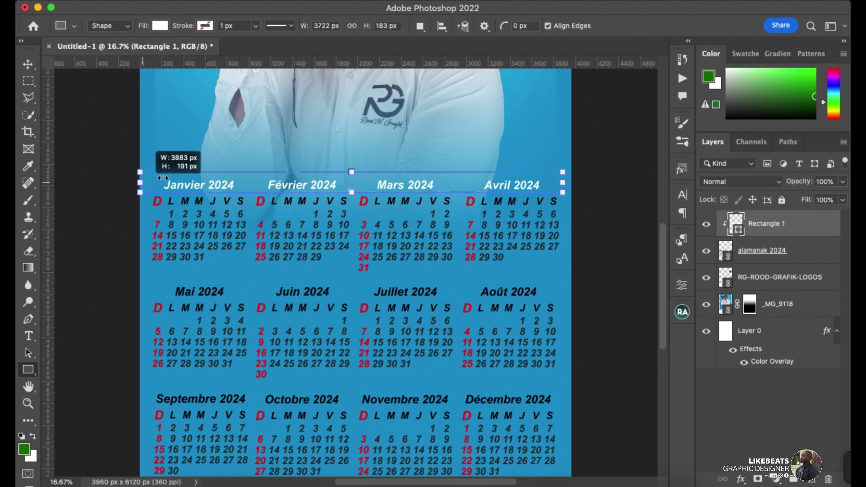
pyautogui.moveTo(564, 180); pyautogui.dragTo(572, 180)
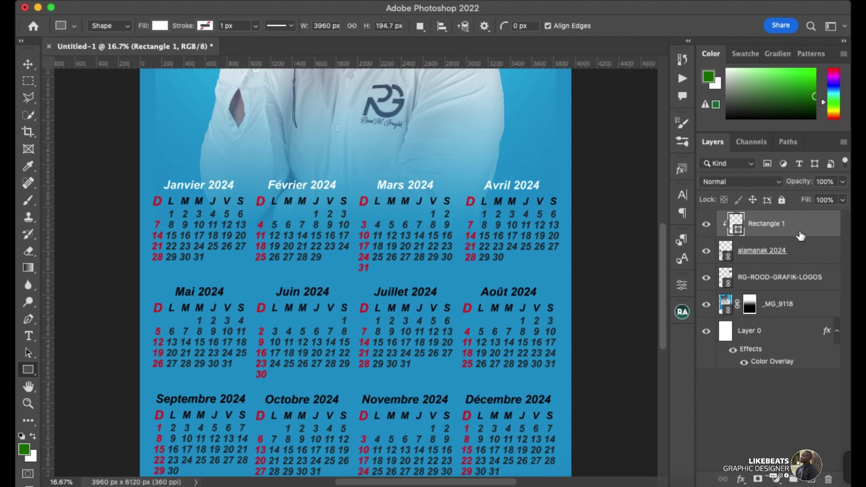
pyautogui.hotkey('ctrl', 'j')
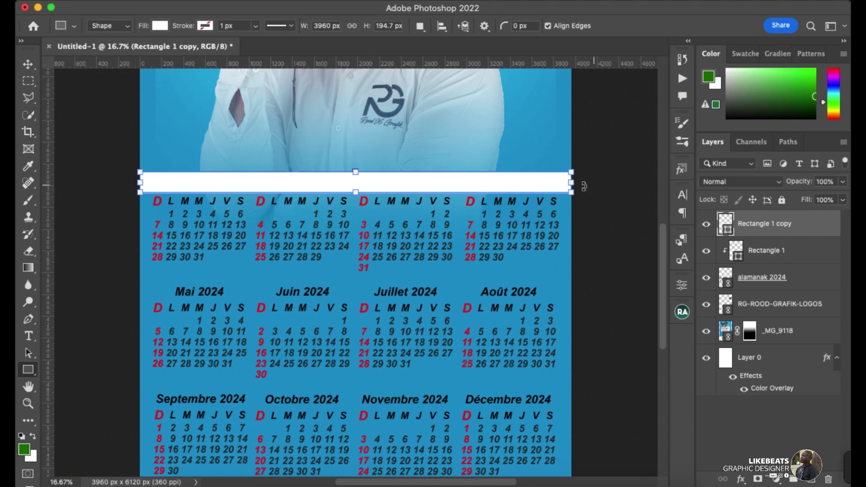
# Move the bar copy onto the Mai–Août title row, clip it, and duplicate it
pyautogui.click(28, 64)
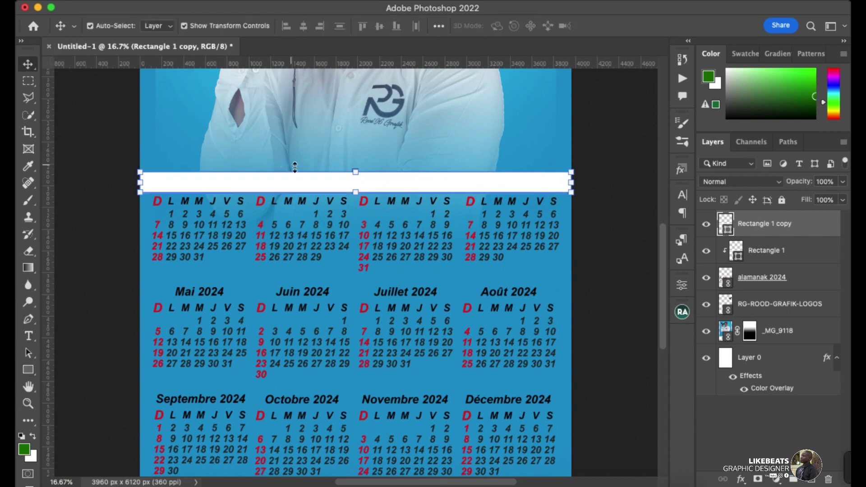
pyautogui.moveTo(300, 178); pyautogui.dragTo(312, 288)
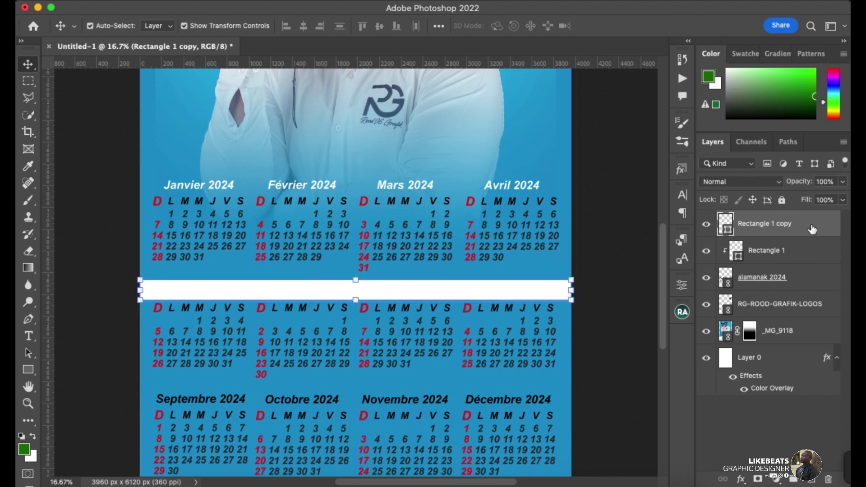
pyautogui.moveTo(808, 250); pyautogui.dragTo(782, 236)
pyautogui.keyDown('alt'); pyautogui.click(781, 236); pyautogui.keyUp('alt')
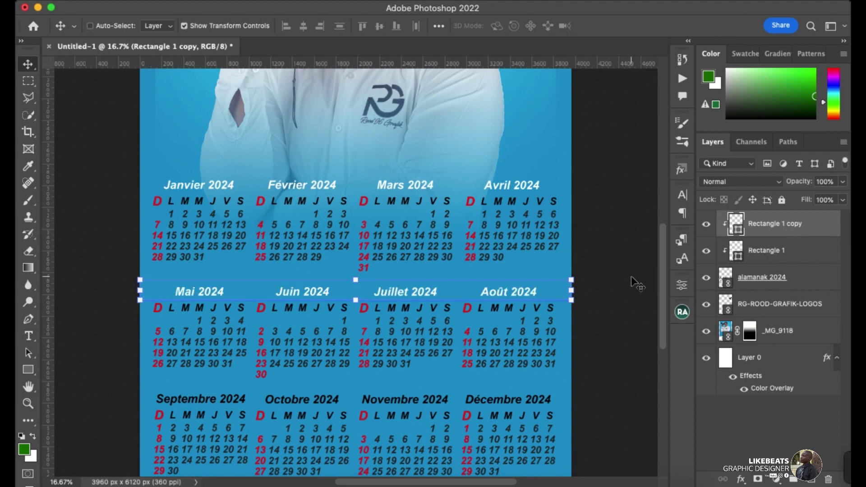
pyautogui.hotkey('ctrl', 'j')
# Move the next copy onto the Septembre–Décembre row, clip it, and duplicate again
pyautogui.scroll(-3, 562, 283)
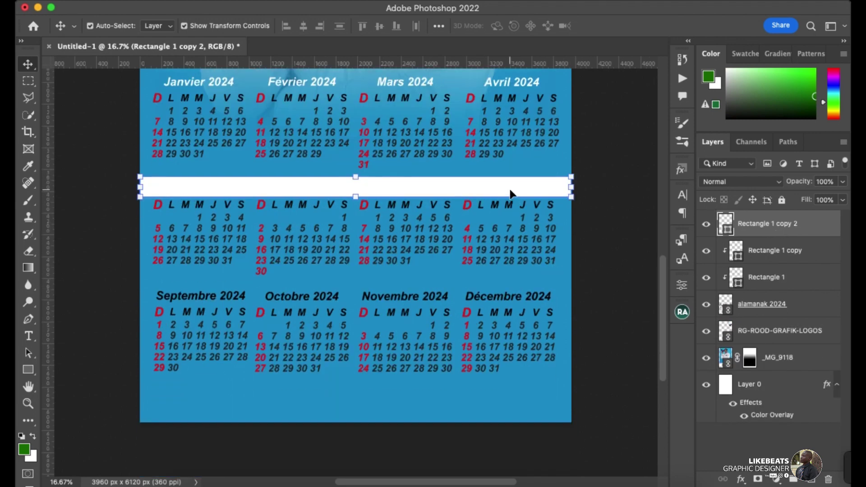
pyautogui.moveTo(510, 193); pyautogui.dragTo(521, 301)
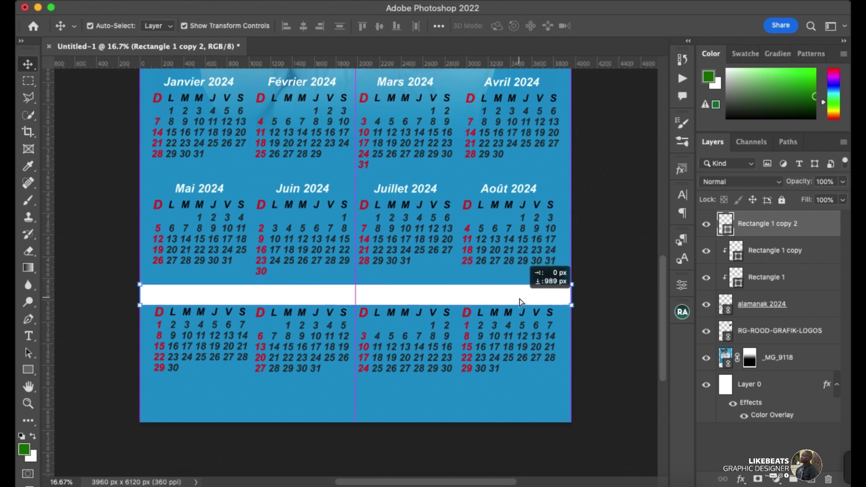
pyautogui.keyDown('alt'); pyautogui.click(783, 231); pyautogui.keyUp('alt')
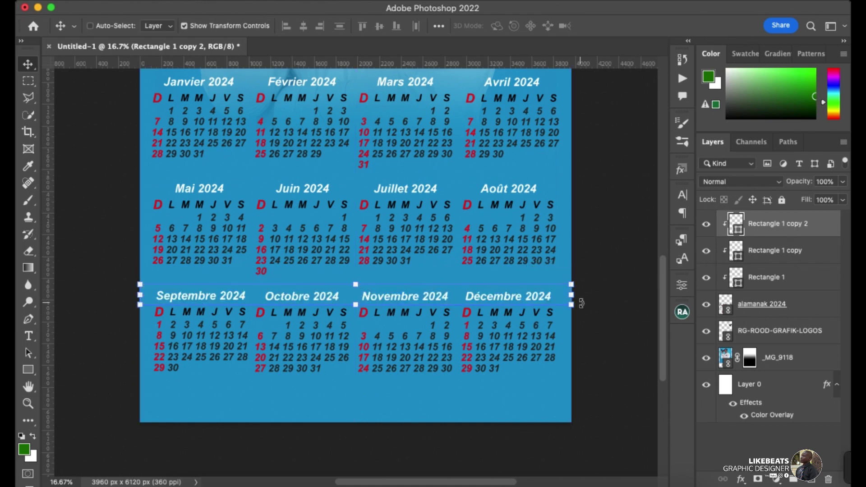
pyautogui.hotkey('ctrl', 'j')
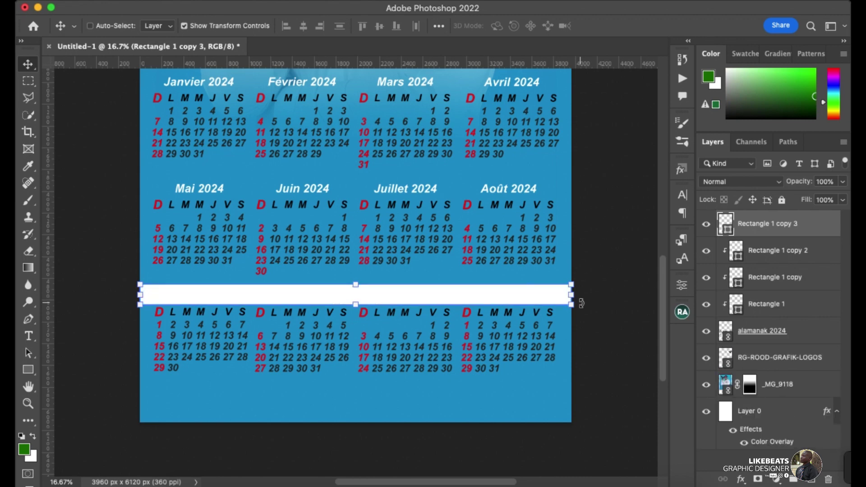
# Rotate the newest bar copy 90° into a vertical strip
pyautogui.hotkey('ctrl', 't')
pyautogui.moveTo(589, 280)
pyautogui.mouseDown()
pyautogui.moveTo(594, 378)
pyautogui.moveTo(576, 407)
pyautogui.mouseUp()
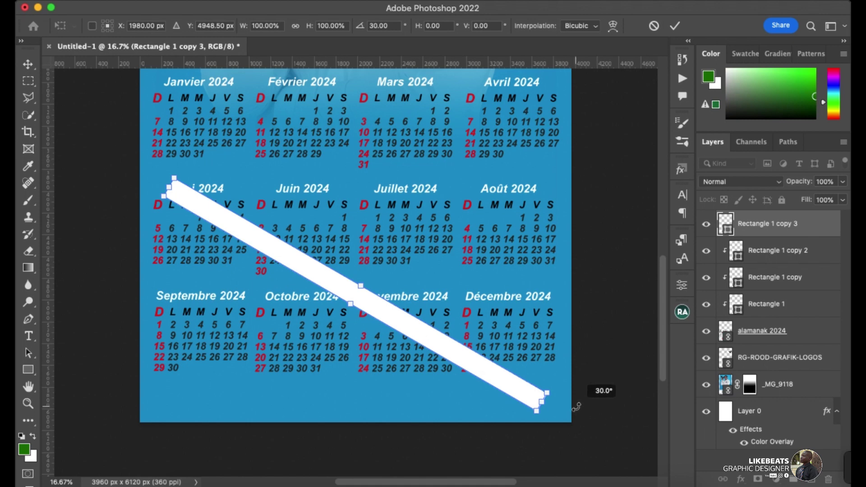
pyautogui.hotkey('ctrl', 'z')
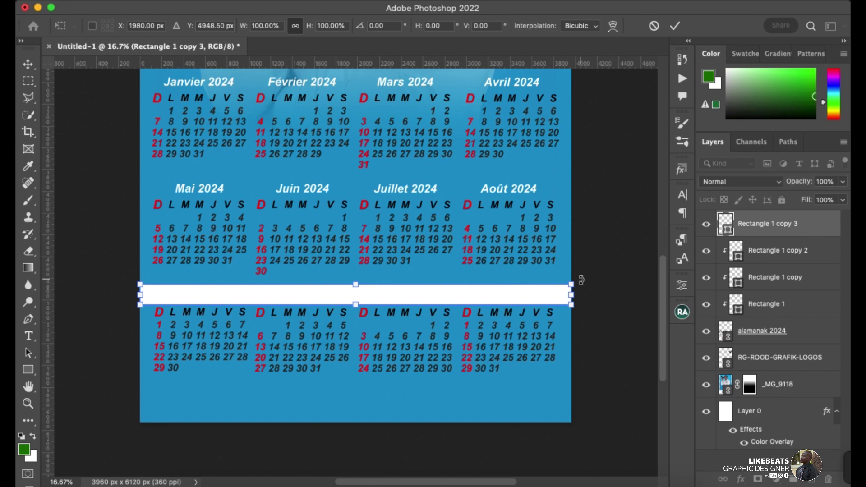
pyautogui.moveTo(581, 279)
pyautogui.mouseDown()
pyautogui.moveTo(425, 391)
pyautogui.moveTo(359, 399)
pyautogui.mouseUp()
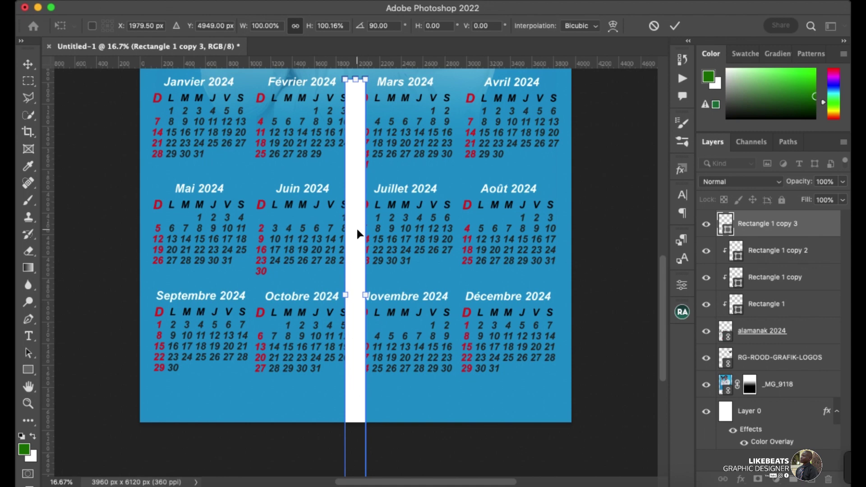
# Position the vertical strip over the leftmost Sunday (D) column, nudging it right
pyautogui.hscroll(-4, 356, 228)
pyautogui.scroll(2, 356, 229)
pyautogui.scroll(1, 357, 230)
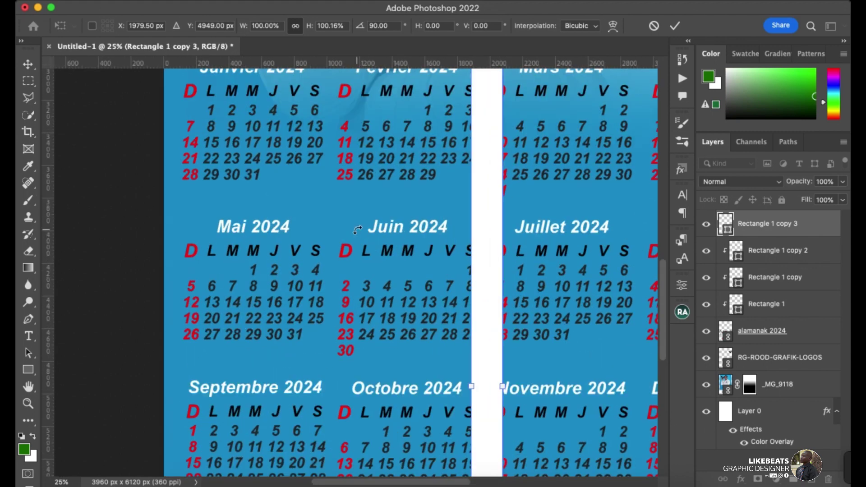
pyautogui.scroll(1, 357, 230)
pyautogui.hscroll(-1, 357, 230)
pyautogui.moveTo(526, 140)
pyautogui.mouseDown()
pyautogui.moveTo(230, 141)
pyautogui.moveTo(215, 113)
pyautogui.moveTo(219, 121)
pyautogui.mouseUp()
pyautogui.scroll(-5, 378, 303)
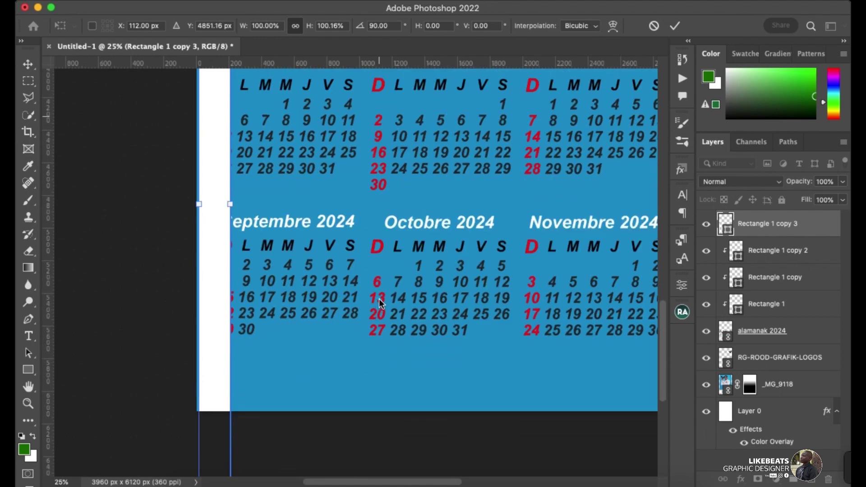
pyautogui.press('Right')
pyautogui.press('Right')
pyautogui.press('Right')
pyautogui.press('Right')
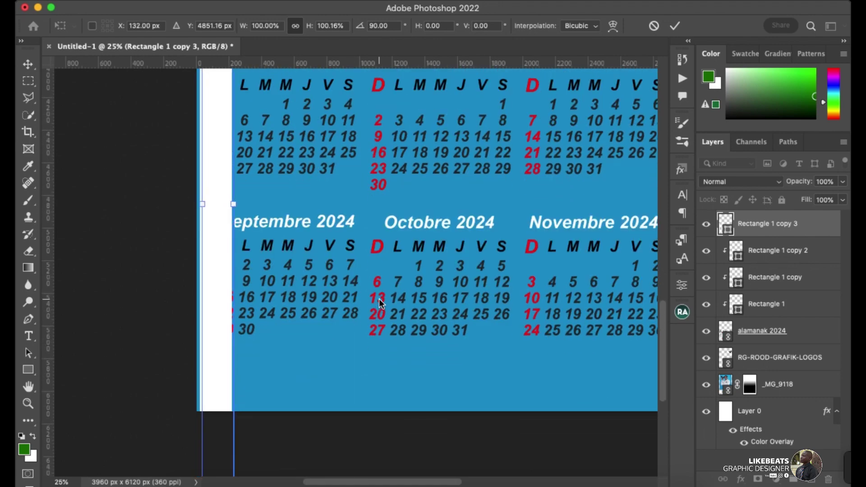
pyautogui.press('Right')
pyautogui.press('Right')
pyautogui.press('Right')
pyautogui.scroll(8, 379, 299)
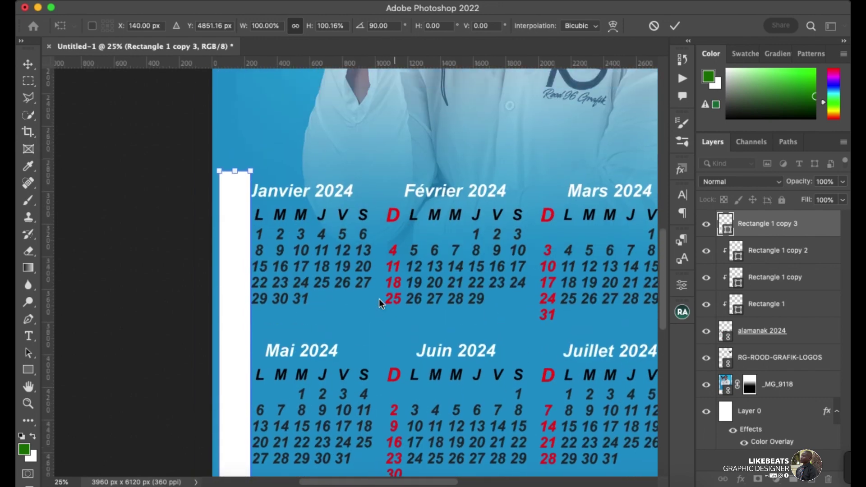
# Clip the first Sunday strip, then copy, clip and fit one onto the second column's Sundays
pyautogui.press('Return')
pyautogui.keyDown('alt'); pyautogui.click(807, 235); pyautogui.keyUp('alt')
pyautogui.hotkey('ctrl', 'j')
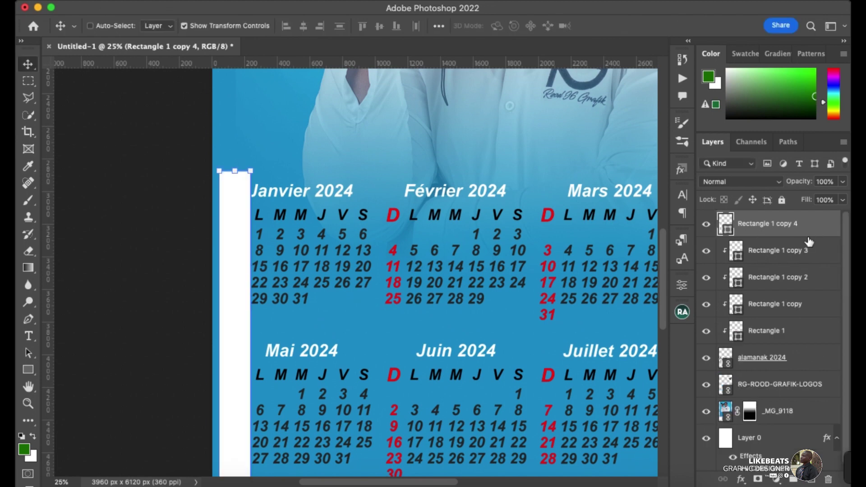
pyautogui.moveTo(240, 226); pyautogui.dragTo(393, 228)
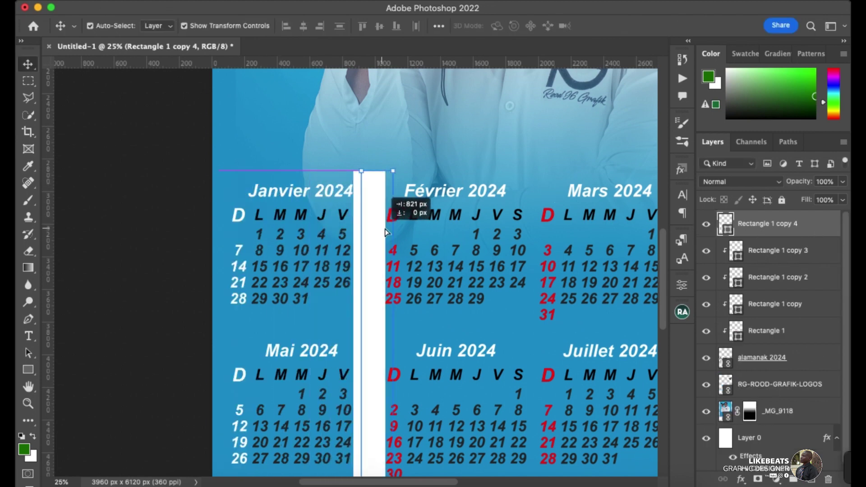
pyautogui.scroll(-5, 393, 227)
pyautogui.scroll(-3, 393, 226)
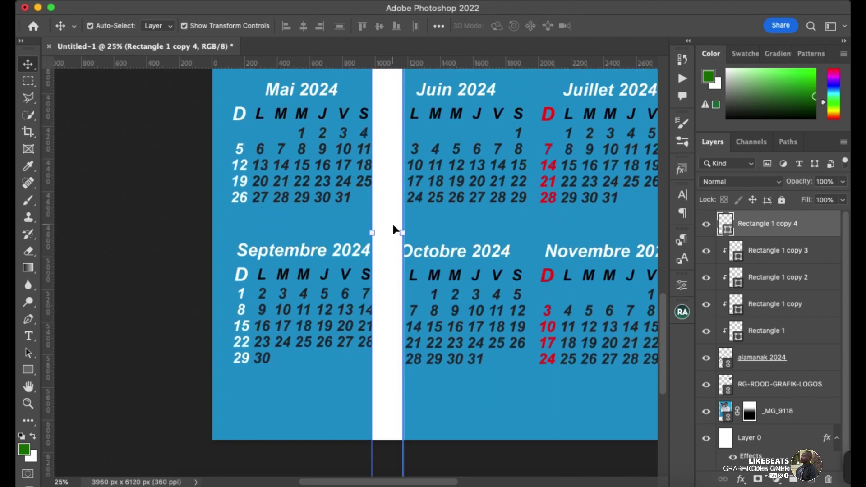
pyautogui.keyDown('alt'); pyautogui.click(774, 237); pyautogui.keyUp('alt')
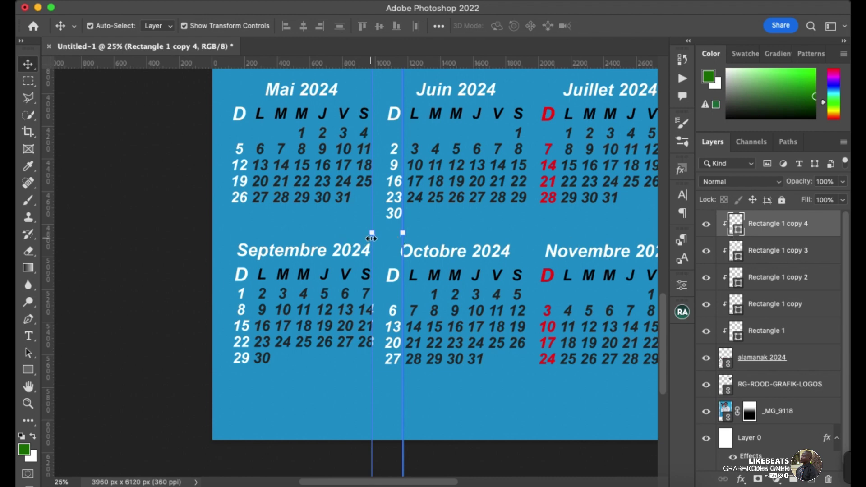
pyautogui.moveTo(371, 234); pyautogui.dragTo(379, 241)
pyautogui.press('Return')
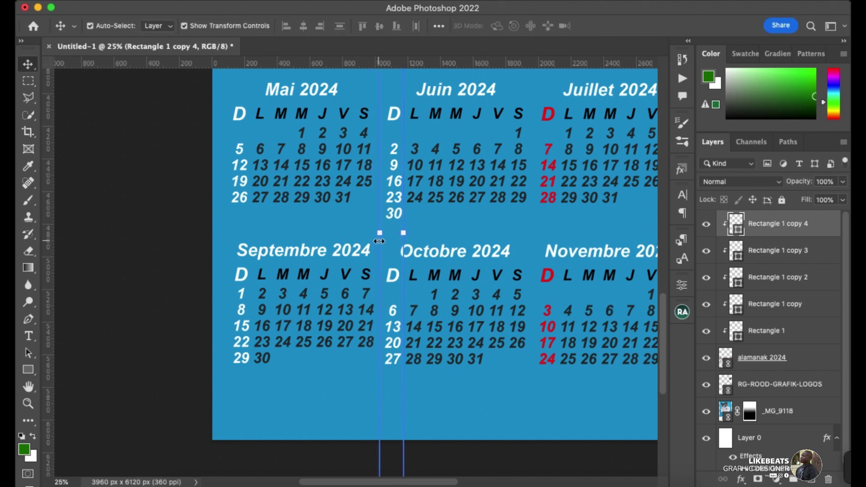
# Duplicate the strip onto the third column's Sunday dates and clip it
pyautogui.hotkey('ctrl', 'j')
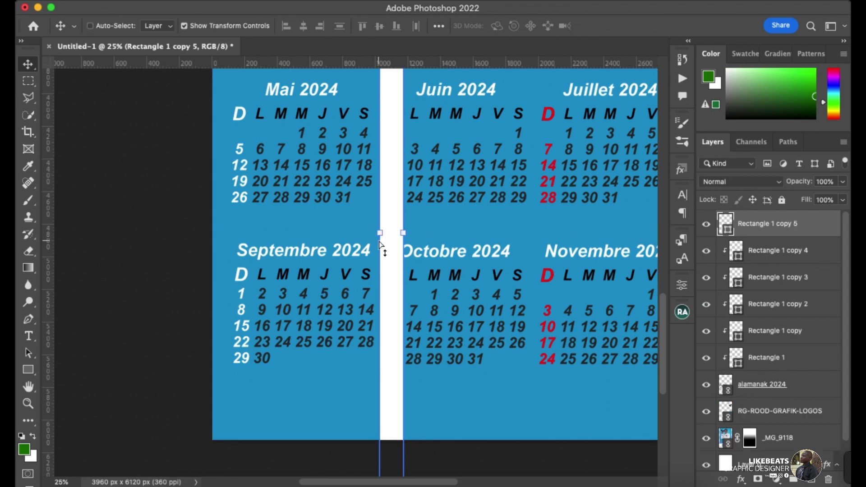
pyautogui.hotkey('ctrl', 't')
pyautogui.moveTo(383, 241); pyautogui.dragTo(543, 238)
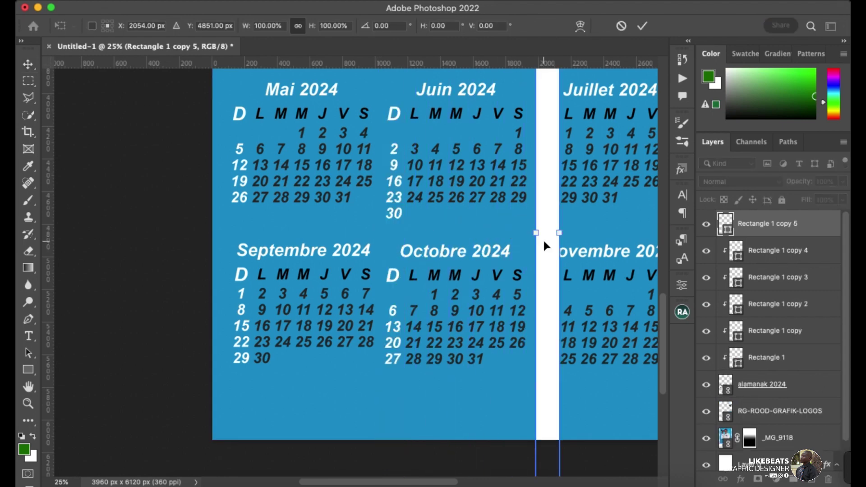
pyautogui.press('Return')
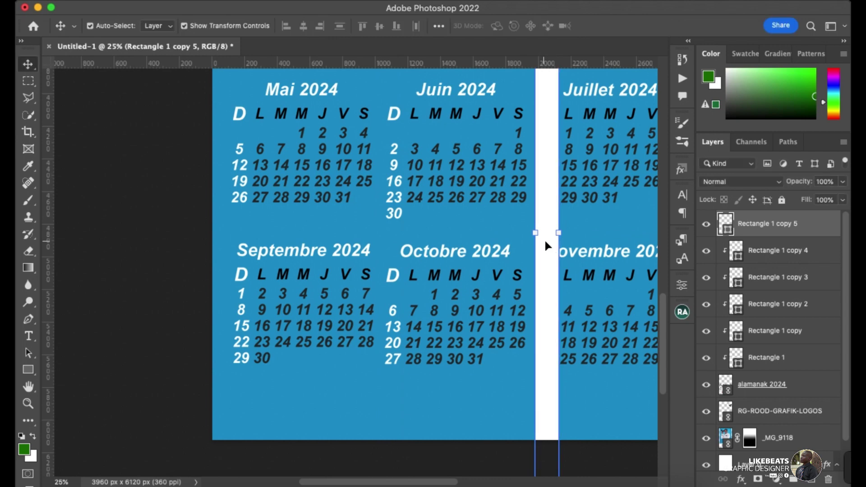
pyautogui.keyDown('alt'); pyautogui.click(757, 237); pyautogui.keyUp('alt')
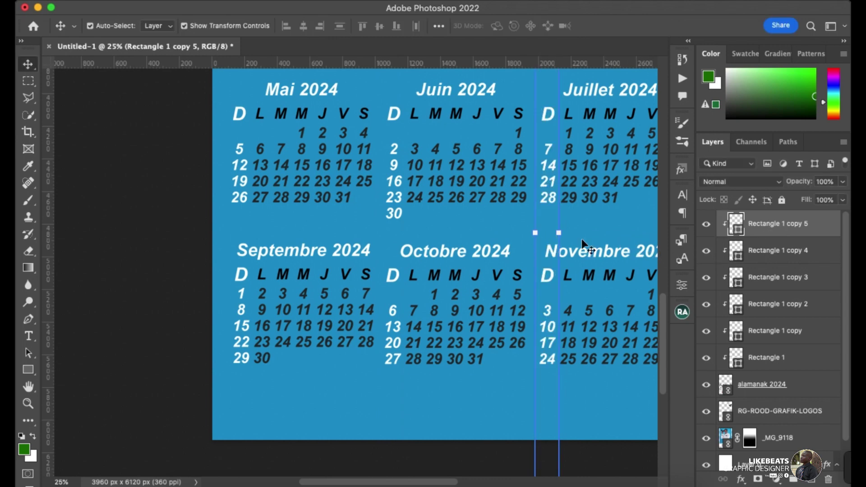
pyautogui.hscroll(3, 555, 239)
pyautogui.scroll(2, 554, 239)
pyautogui.hscroll(3, 526, 232)
pyautogui.scroll(2, 526, 233)
pyautogui.scroll(1, 526, 232)
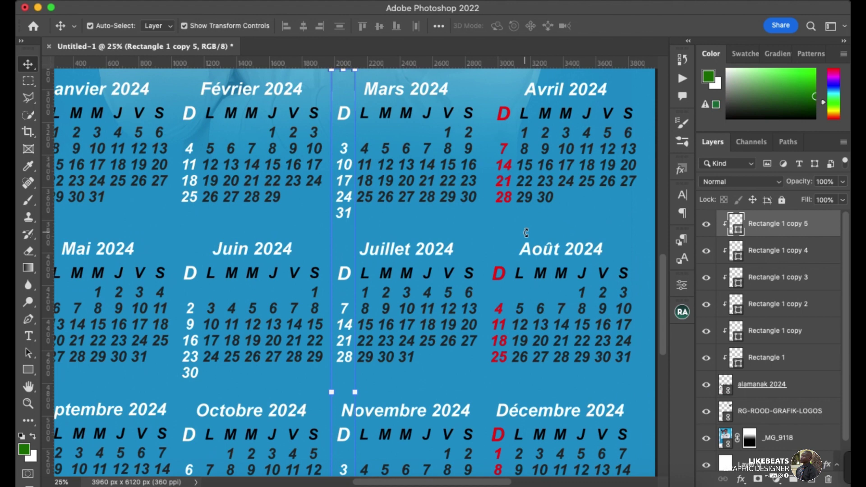
# Duplicate a strip onto the fourth column's Sundays, nudge it left, and clip it
pyautogui.hotkey('ctrl', 'j')
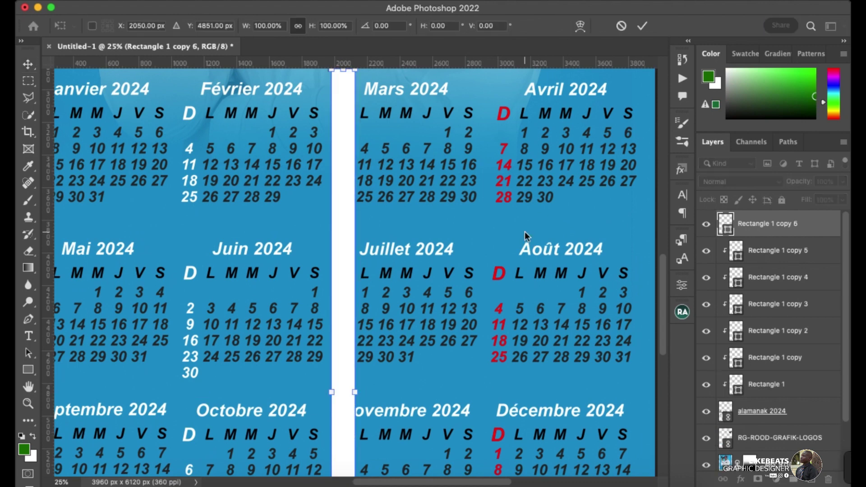
pyautogui.moveTo(343, 250); pyautogui.dragTo(496, 255)
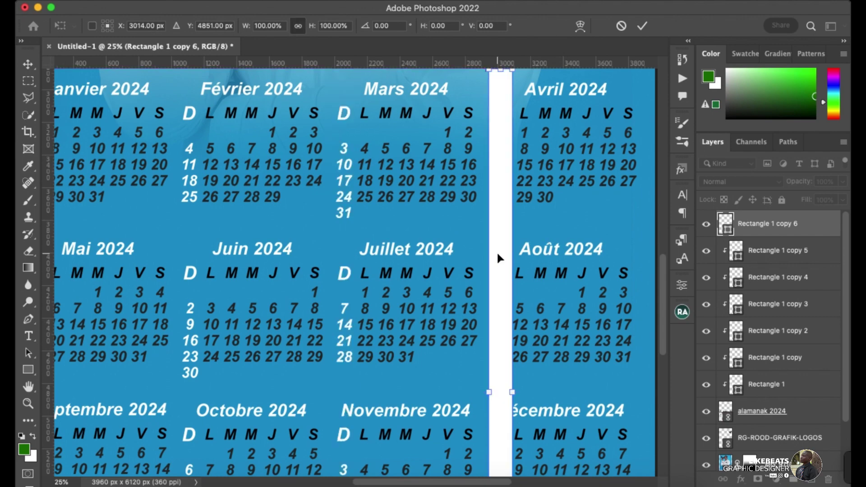
pyautogui.press('Left')
pyautogui.press('Left')
pyautogui.press('Left')
pyautogui.press('Left')
pyautogui.press('Left')
pyautogui.press('Left')
pyautogui.scroll(-3, 498, 255)
pyautogui.scroll(-3, 497, 255)
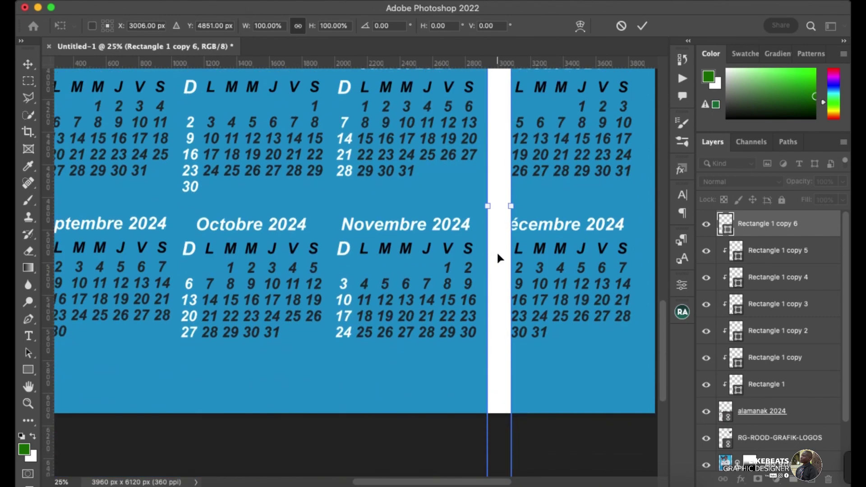
pyautogui.press('Left')
pyautogui.press('Left')
pyautogui.press('Left')
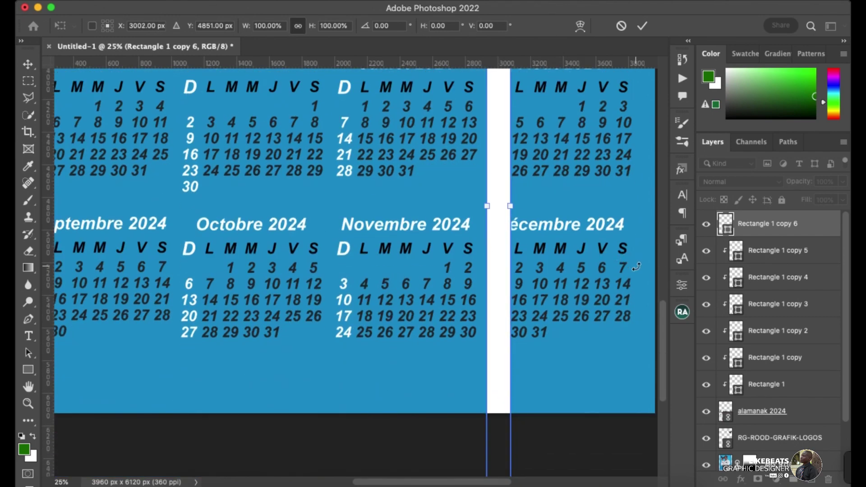
pyautogui.keyDown('alt'); pyautogui.click(805, 238); pyautogui.keyUp('alt')
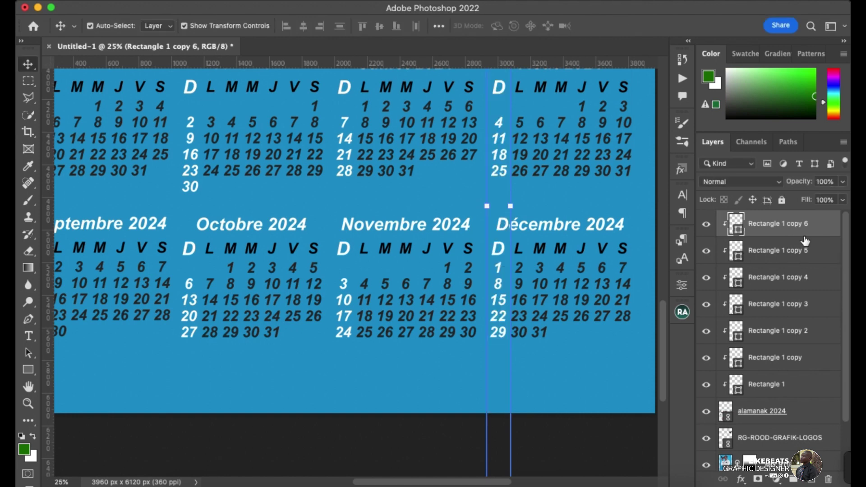
pyautogui.scroll(-3, 805, 242)
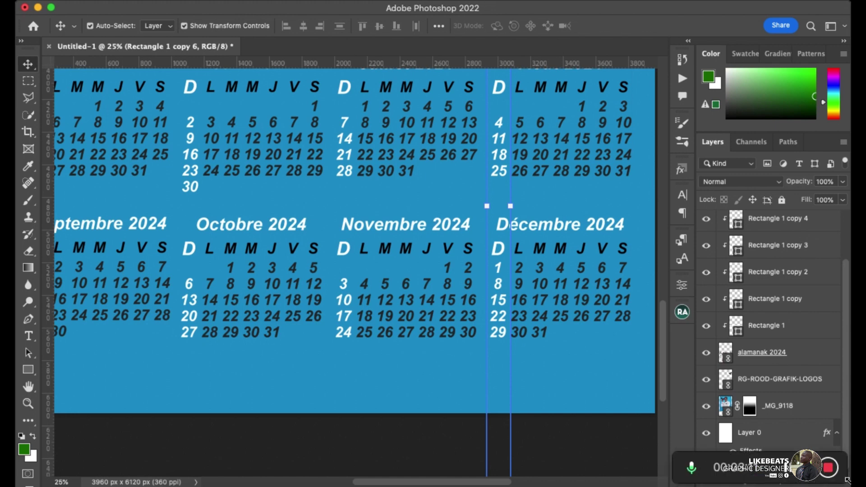
# Group the alamanak 2024 layer and all rectangle strips into a group named Mask
pyautogui.click(806, 352)
pyautogui.scroll(3, 805, 352)
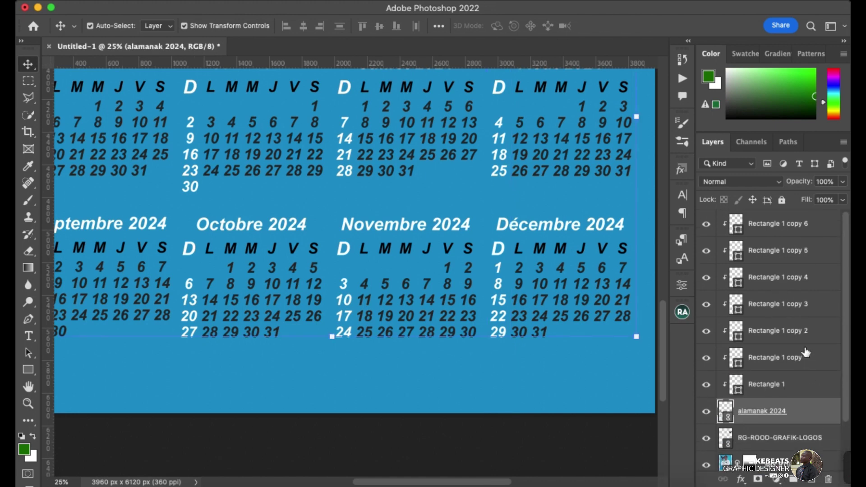
pyautogui.keyDown('shift'); pyautogui.click(787, 233); pyautogui.keyUp('shift')
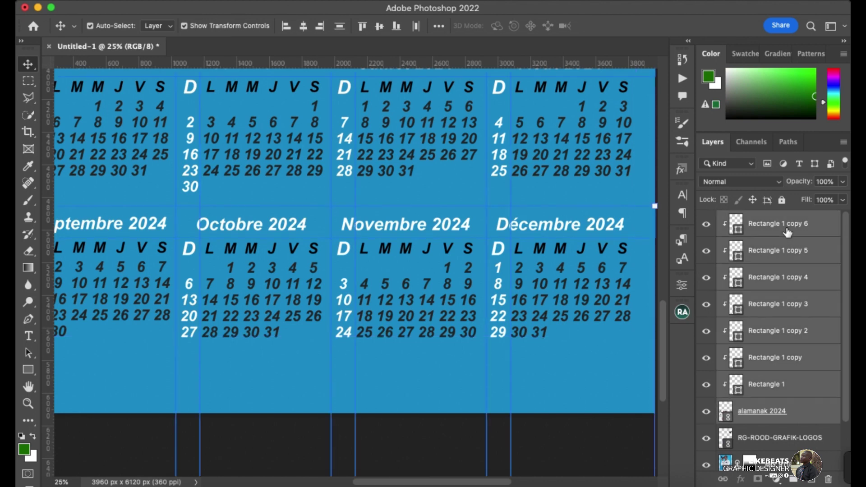
pyautogui.hotkey('ctrl', 'g')
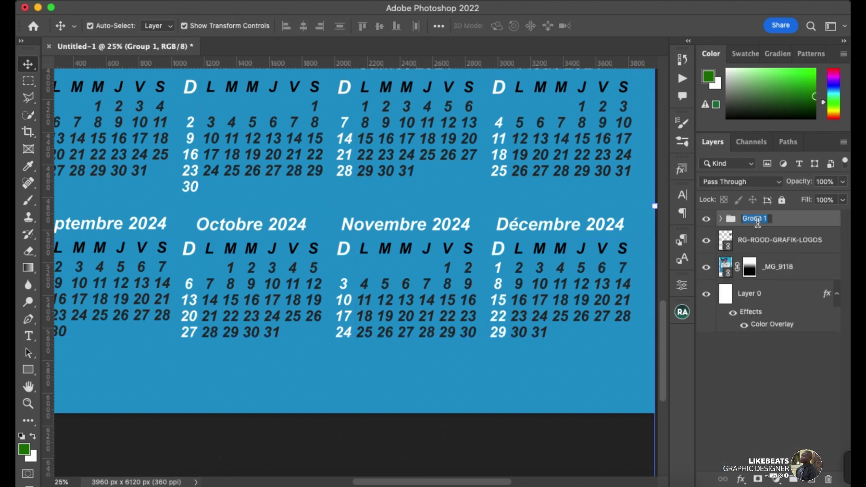
pyautogui.write('Mask')
pyautogui.press('Return')
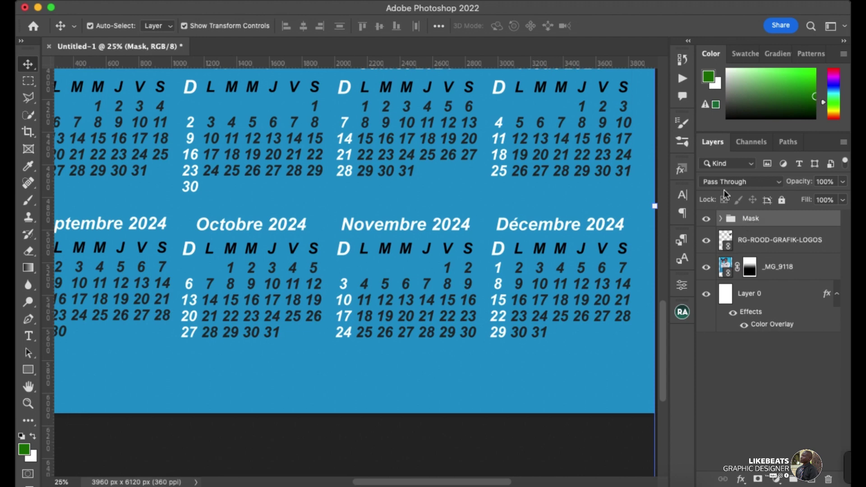
pyautogui.hotkey('ctrl', '0')
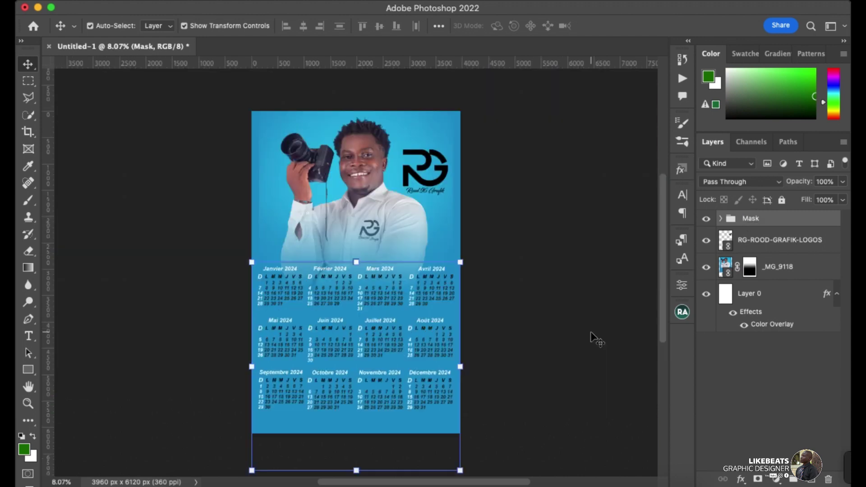
pyautogui.keyDown('ctrl'); pyautogui.click(588, 333); pyautogui.keyUp('ctrl')
pyautogui.hotkey('ctrl', '+')
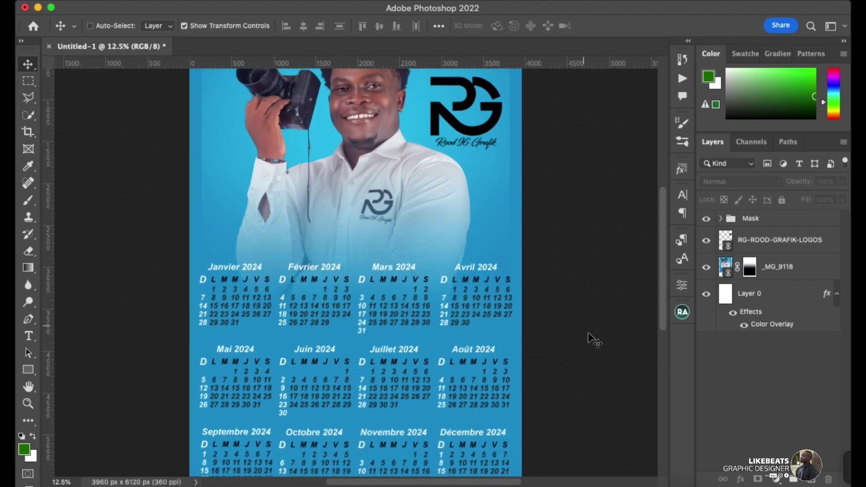
# Add a 'Calendar' text layer above the month grid and enlarge it into a large title
pyautogui.hotkey('ctrl', '+')
pyautogui.hotkey('ctrl', '+')
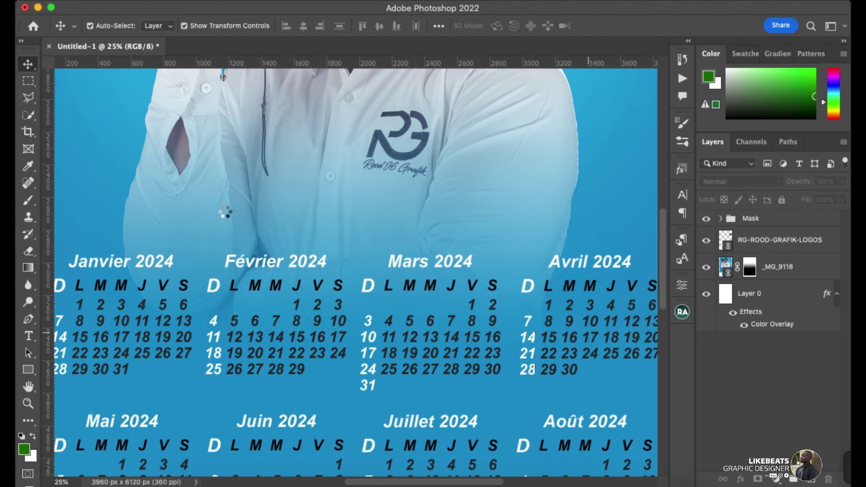
pyautogui.press('t')
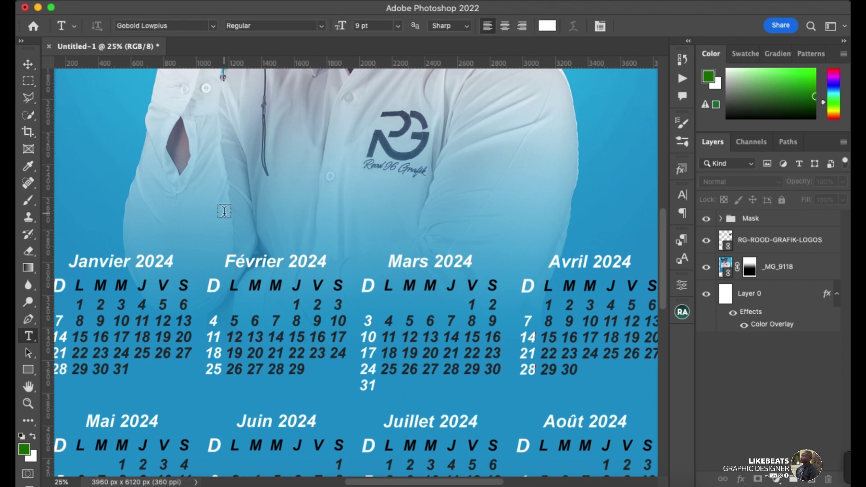
pyautogui.click(224, 211)
pyautogui.write('Calendar')
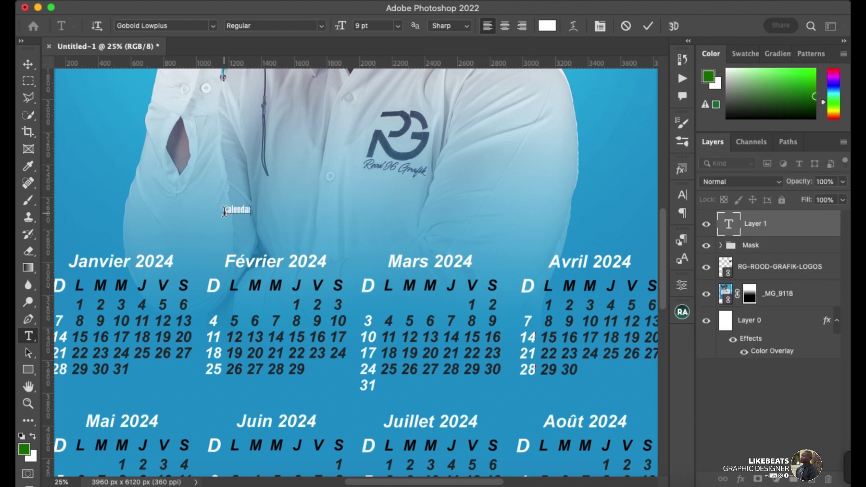
pyautogui.moveTo(251, 206); pyautogui.dragTo(445, 136)
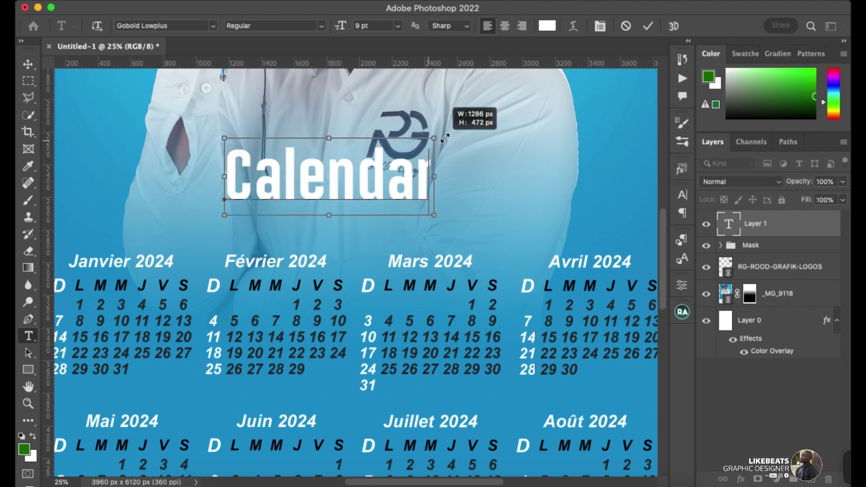
# Commit the Calendar text and centre it horizontally just above the first month row
pyautogui.click(36, 63)
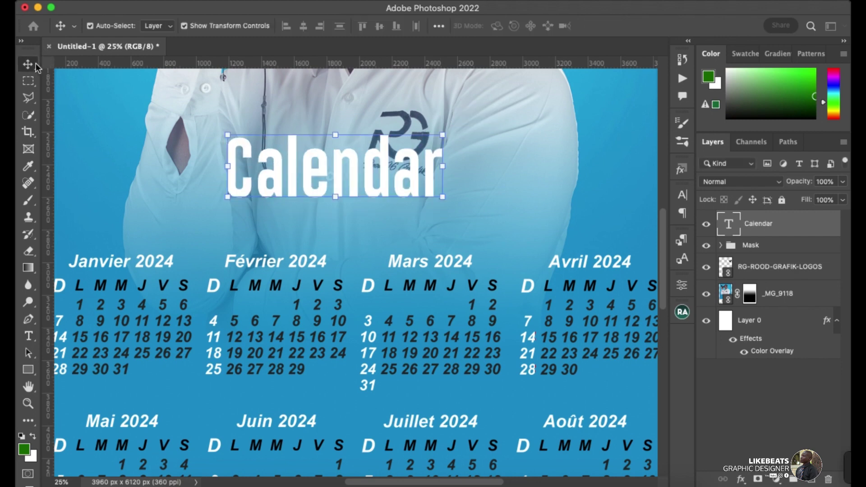
pyautogui.hotkey('ctrl', '0')
pyautogui.moveTo(352, 238); pyautogui.dragTo(370, 249)
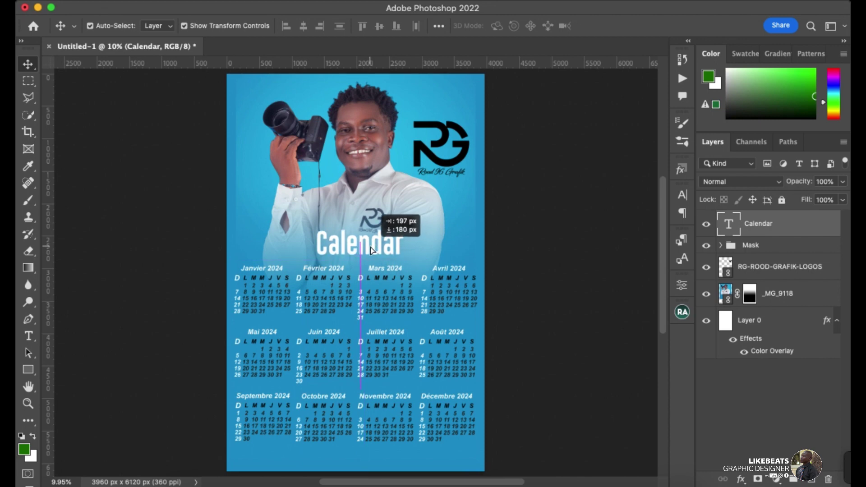
pyautogui.moveTo(371, 251); pyautogui.dragTo(368, 246)
pyautogui.hotkey('ctrl', '+')
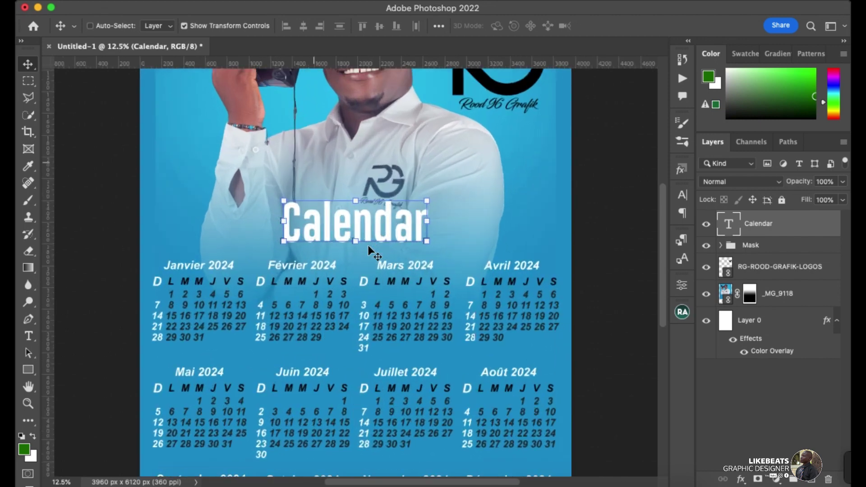
pyautogui.hotkey('ctrl', '+')
pyautogui.hotkey('ctrl', '+')
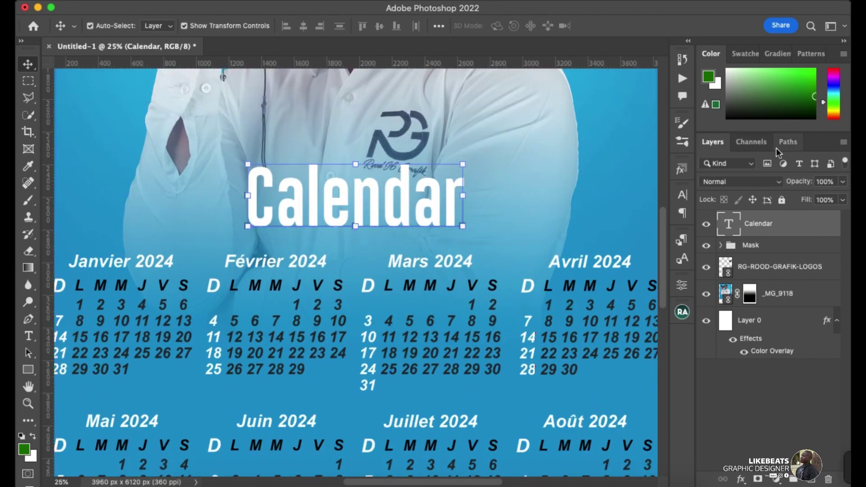
# Try a blue 3D preset style on the Calendar title, then apply the orange-gold 35 GoldStyles swatch
pyautogui.click(681, 172)
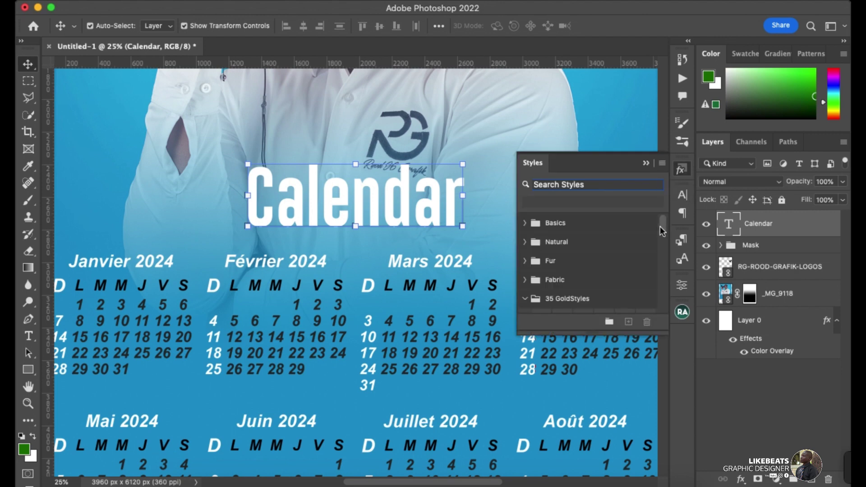
pyautogui.moveTo(660, 226)
pyautogui.mouseDown()
pyautogui.moveTo(672, 252)
pyautogui.moveTo(666, 263)
pyautogui.mouseUp()
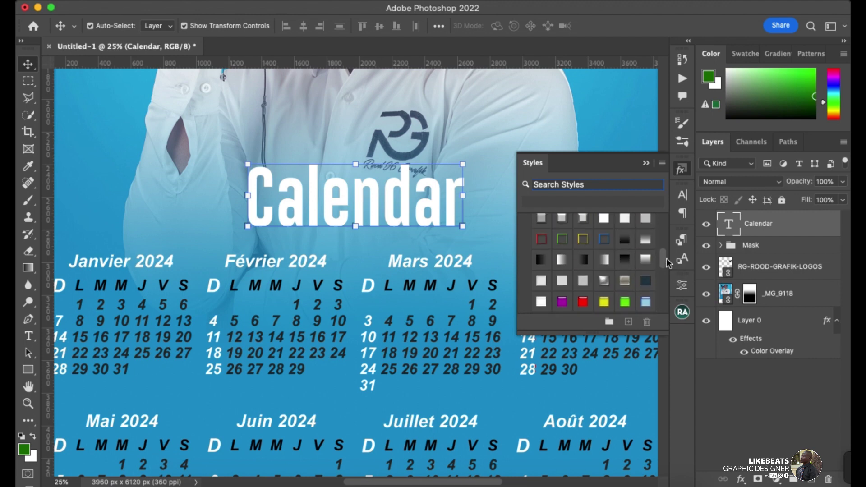
pyautogui.click(603, 239)
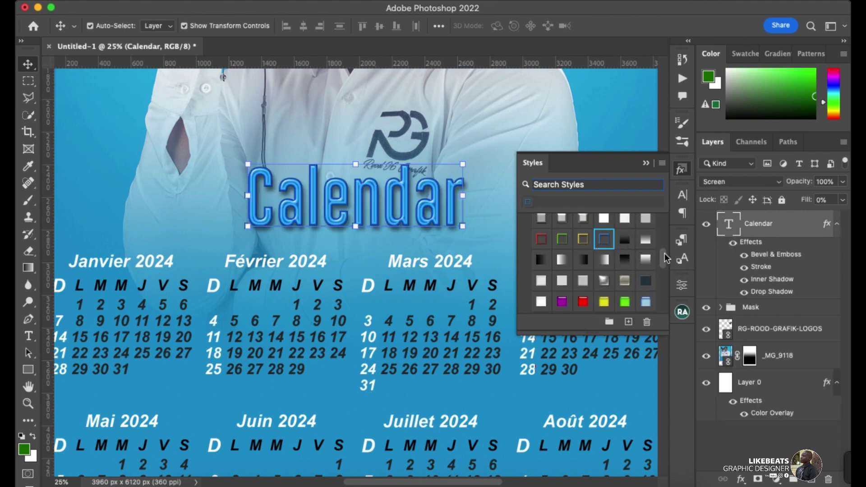
pyautogui.moveTo(665, 258); pyautogui.dragTo(667, 301)
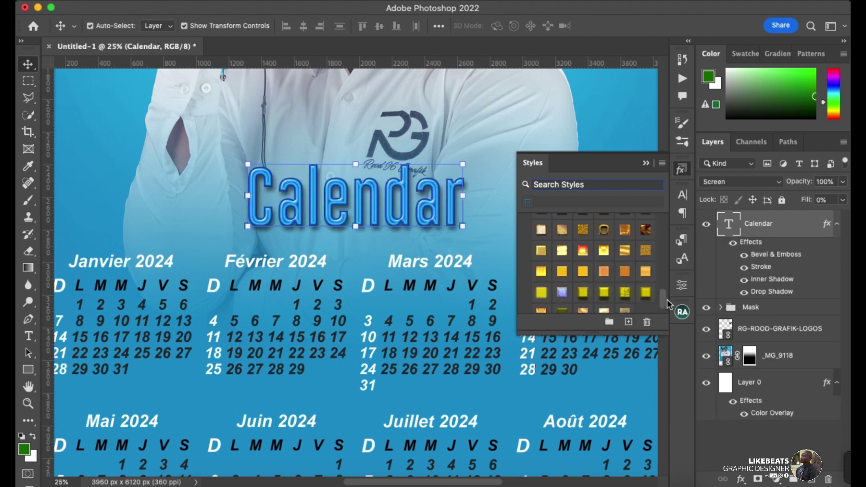
pyautogui.click(625, 273)
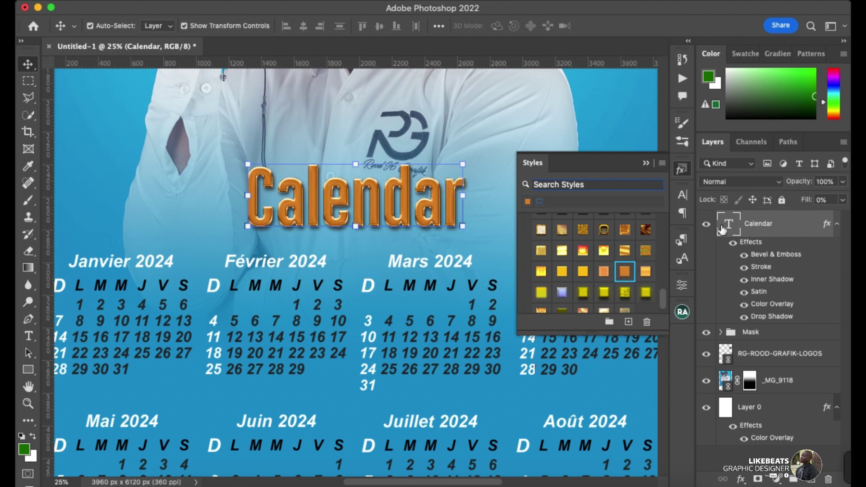
pyautogui.click(645, 163)
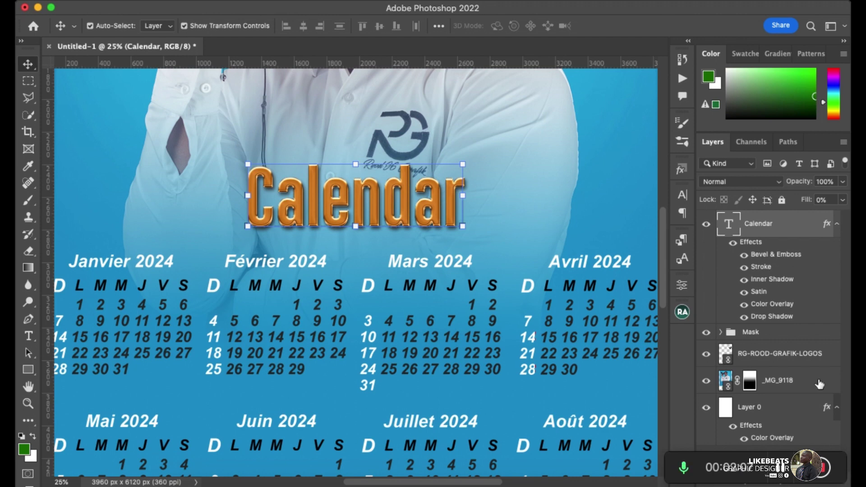
# Set the title's colour overlay to the sampled background blue and give it a thicker white stroke
pyautogui.doubleClick(801, 225)
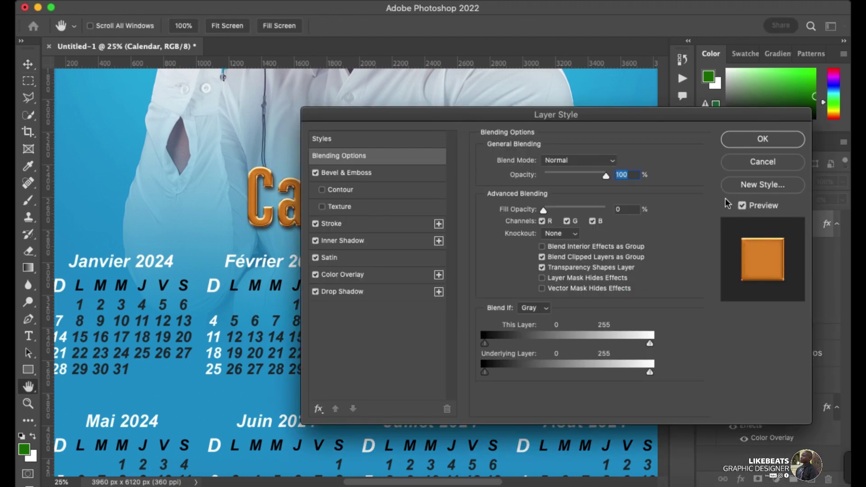
pyautogui.click(359, 276)
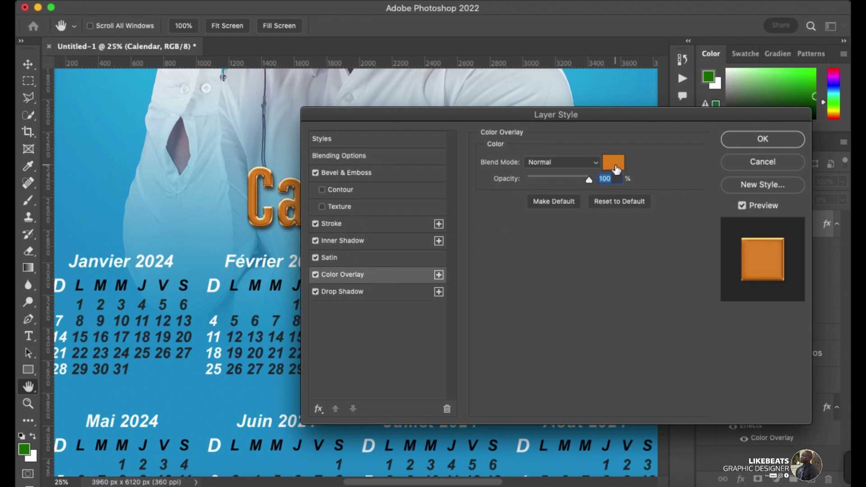
pyautogui.click(614, 163)
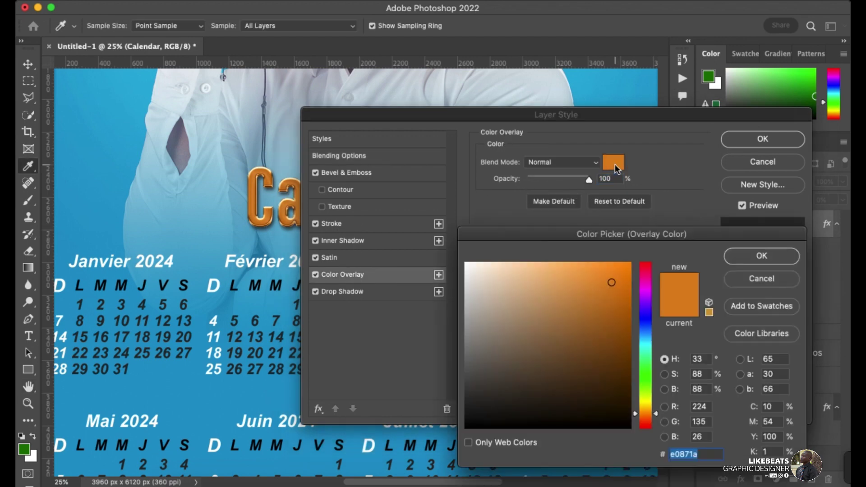
pyautogui.click(88, 208)
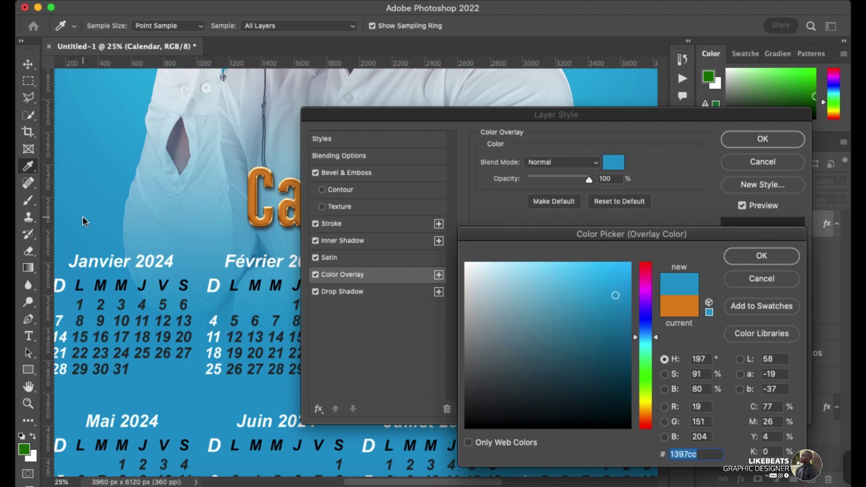
pyautogui.click(740, 260)
pyautogui.click(397, 223)
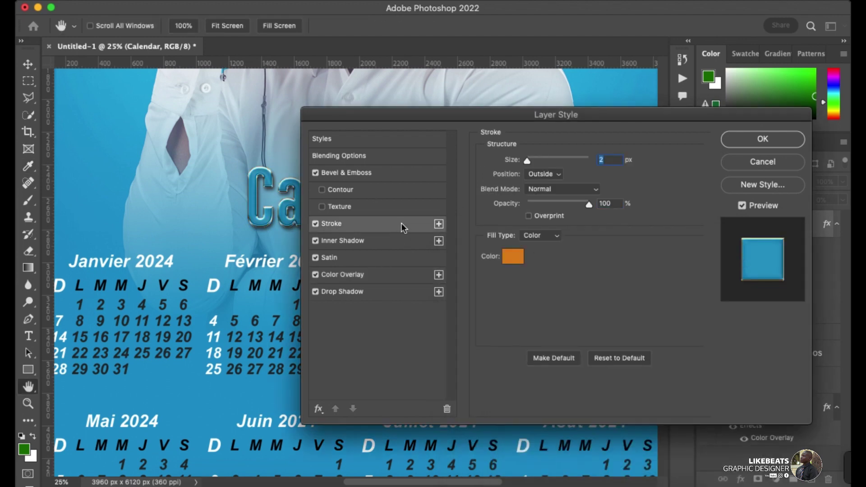
pyautogui.click(514, 257)
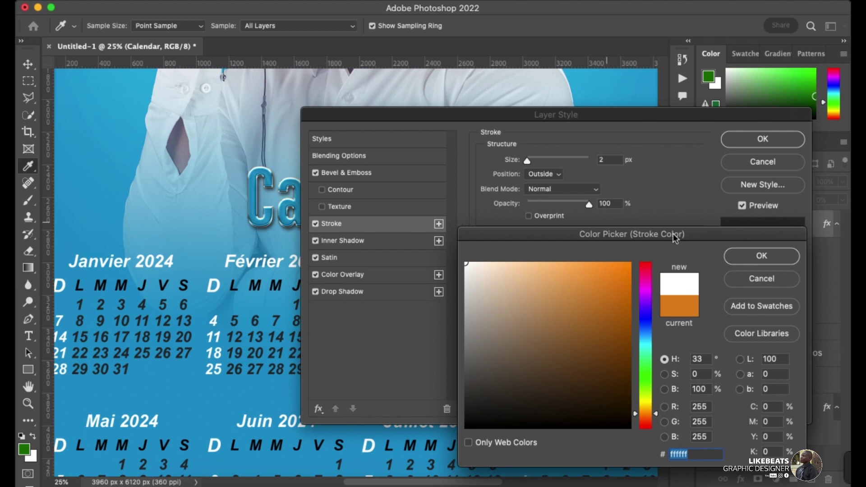
pyautogui.click(744, 255)
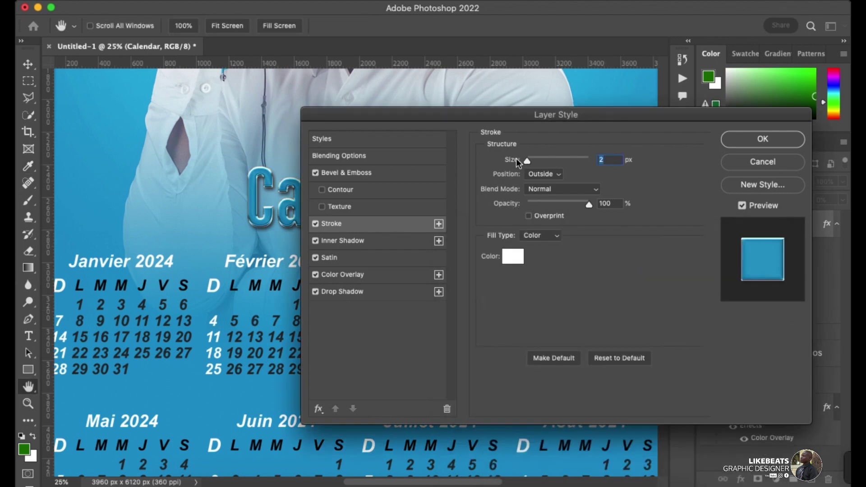
pyautogui.moveTo(516, 162); pyautogui.dragTo(517, 163)
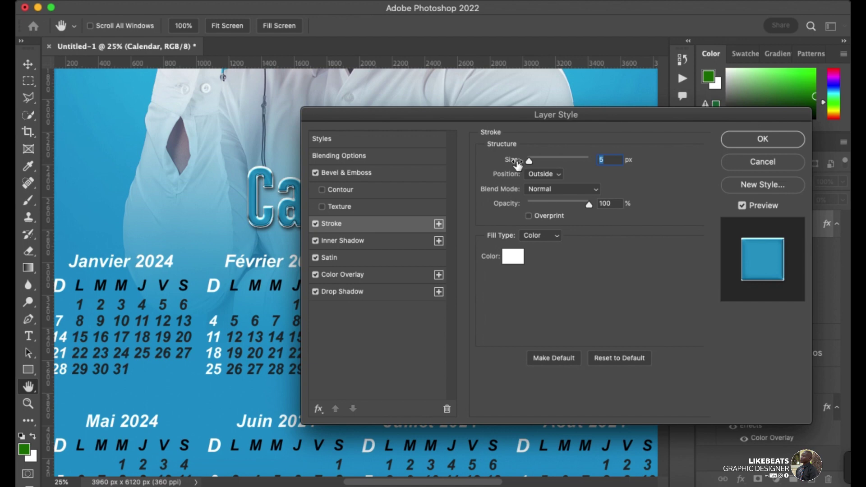
# Shorten the drop shadow distance to 6 px, set bevel size to 3 px, and apply the style
pyautogui.click(374, 294)
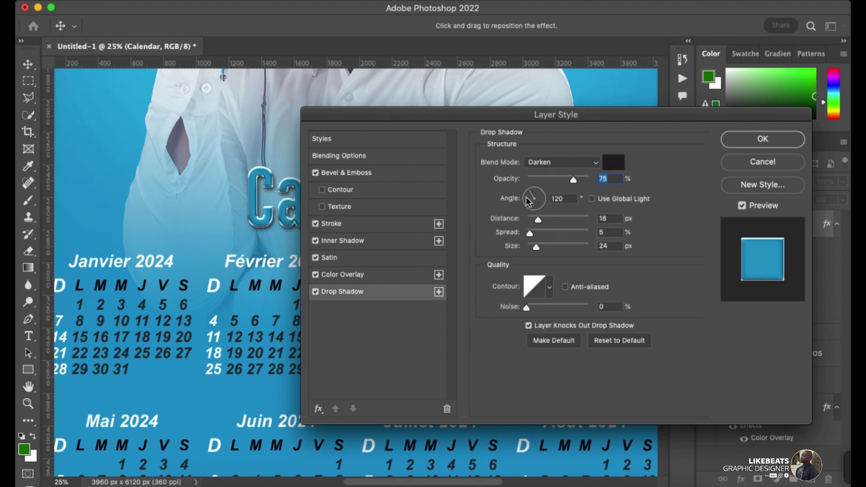
pyautogui.moveTo(507, 221); pyautogui.dragTo(514, 253)
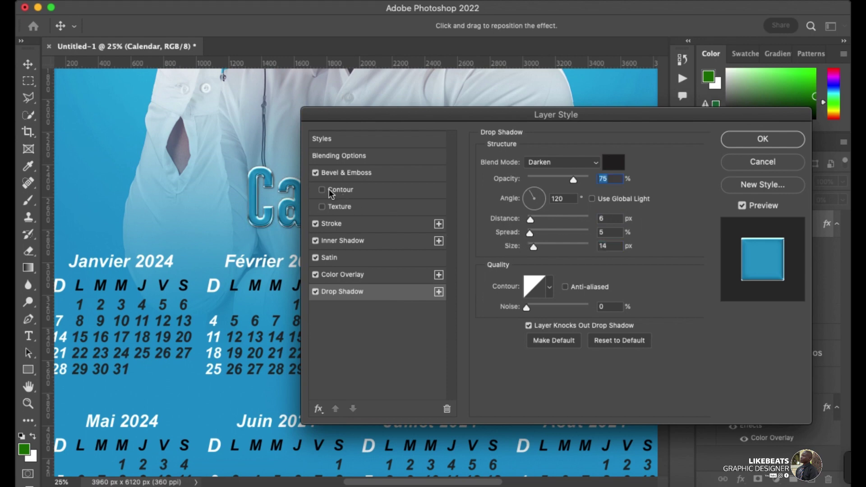
pyautogui.click(346, 173)
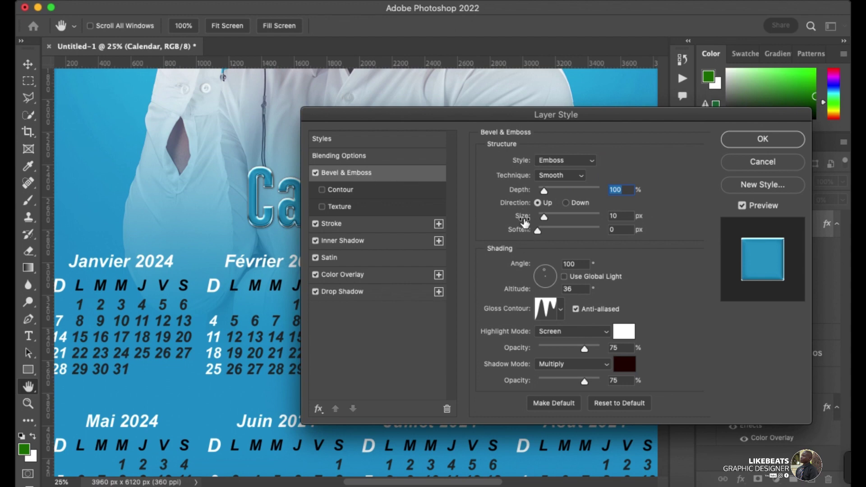
pyautogui.moveTo(522, 216); pyautogui.dragTo(517, 221)
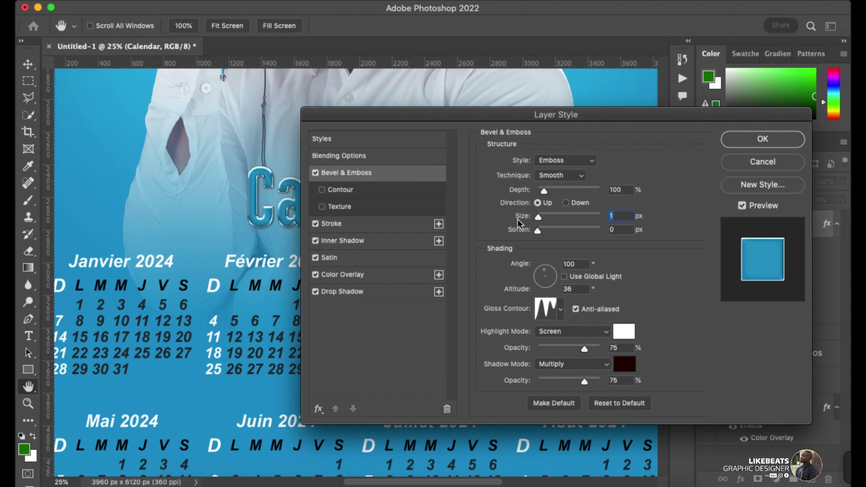
pyautogui.write('3')
pyautogui.hotkey('shift', 'Tab')
pyautogui.press('Return')
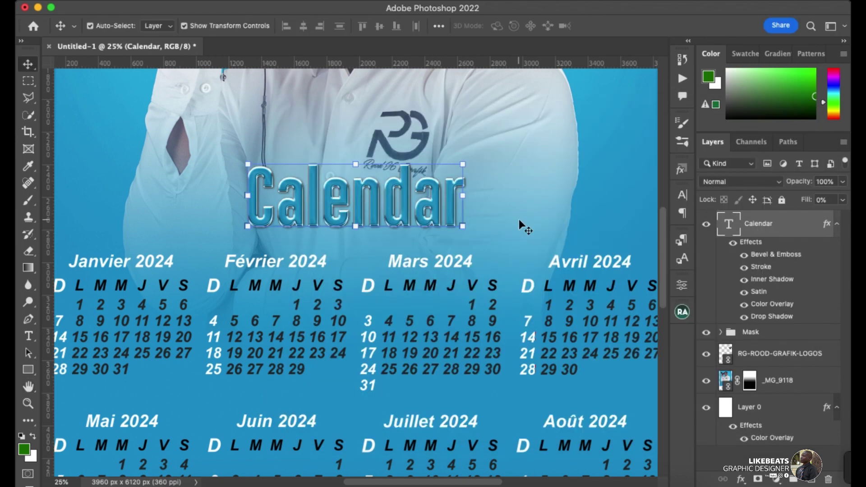
# Fit the whole calendar flyer on screen and deselect the _MG_9118 photo layer
pyautogui.click(575, 195)
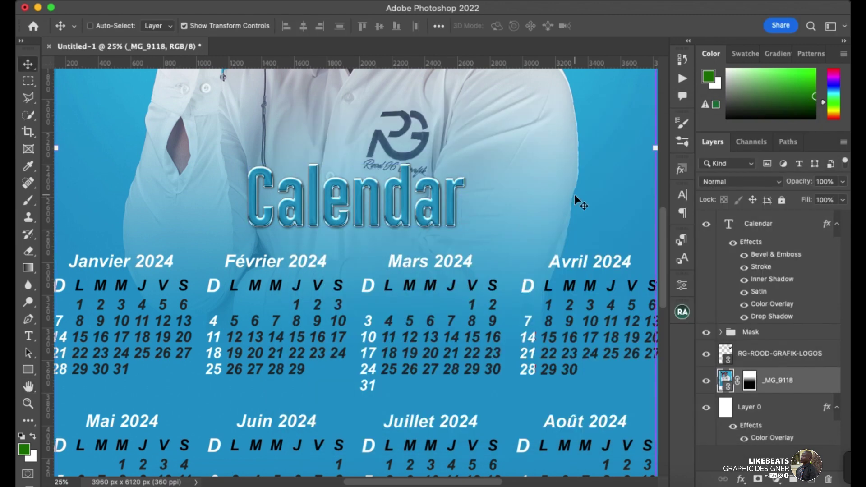
pyautogui.hotkey('ctrl', '0')
pyautogui.hotkey('ctrl', '+')
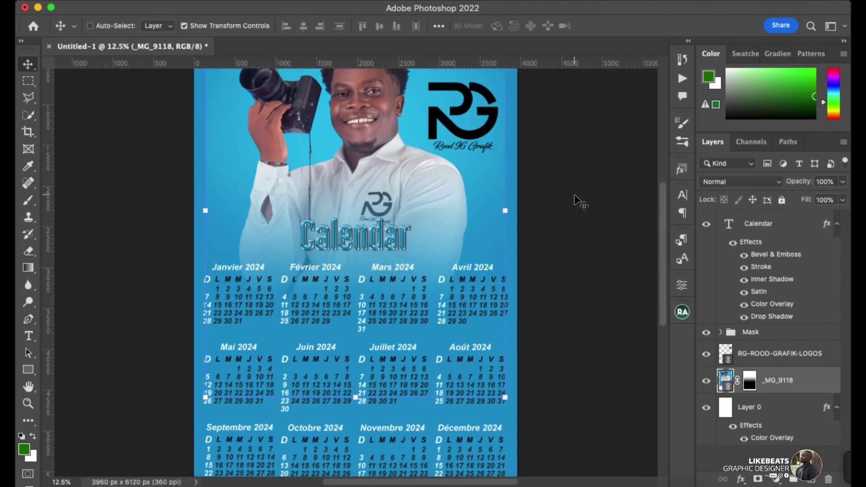
pyautogui.hotkey('ctrl', '0')
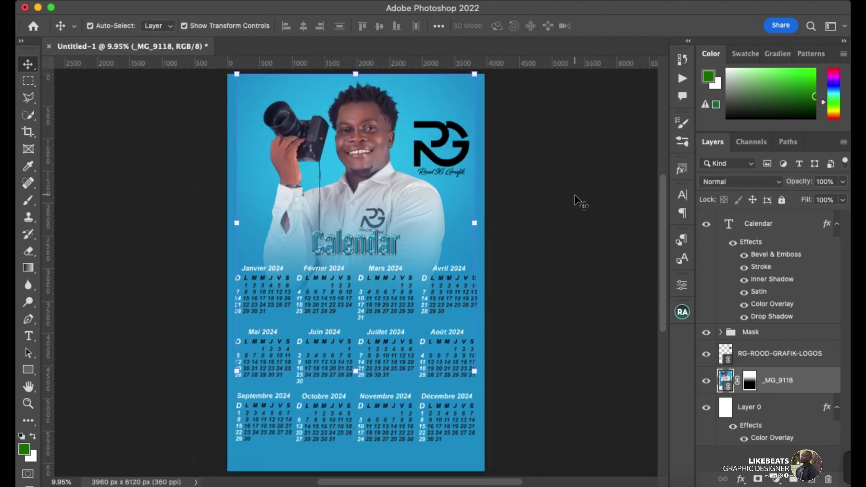
pyautogui.click(575, 195)
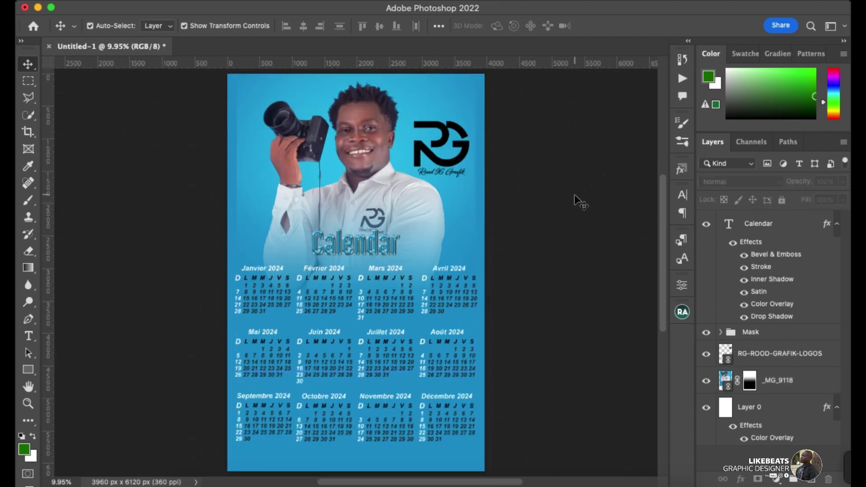
# Type the large tagline 'Photographer . Monteur . Professeur' at the flyer's bottom
pyautogui.press('t')
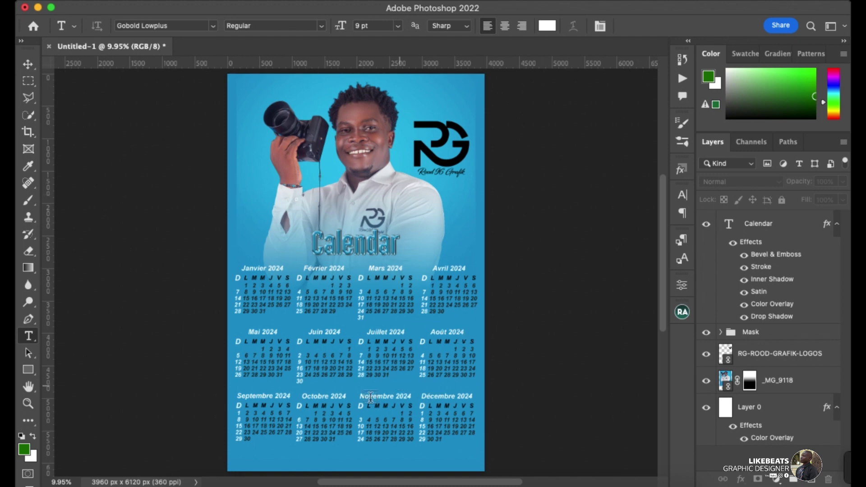
pyautogui.click(244, 457)
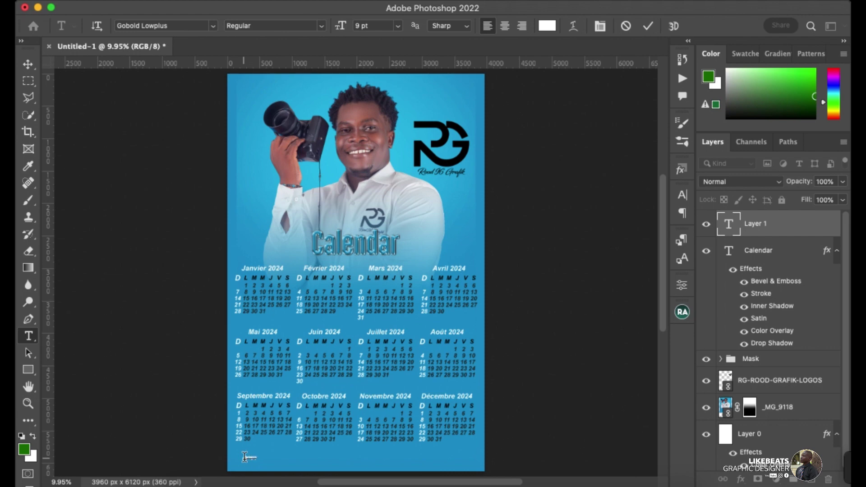
pyautogui.write('PHOT')
pyautogui.moveTo(326, 447); pyautogui.dragTo(351, 434)
pyautogui.write('hotograph')
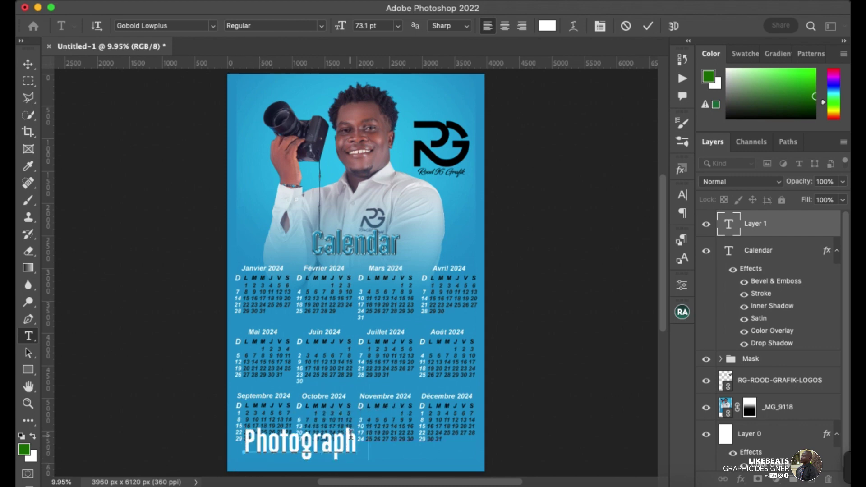
pyautogui.write('er .')
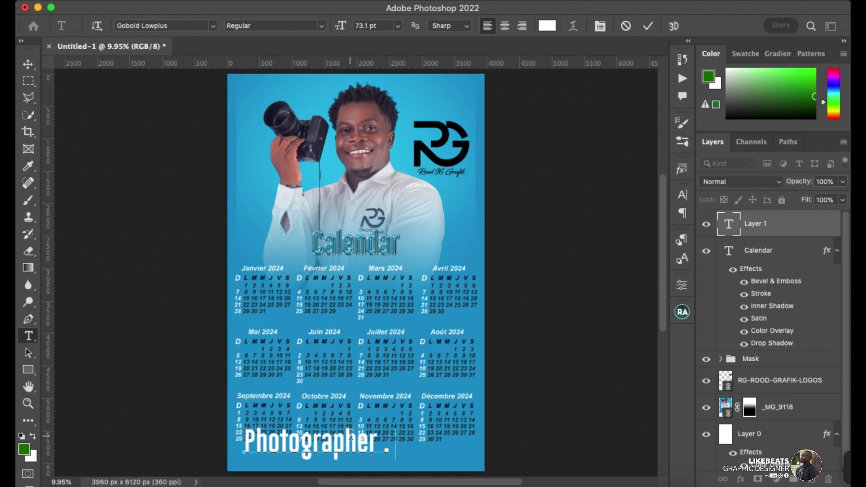
pyautogui.write(' Mon')
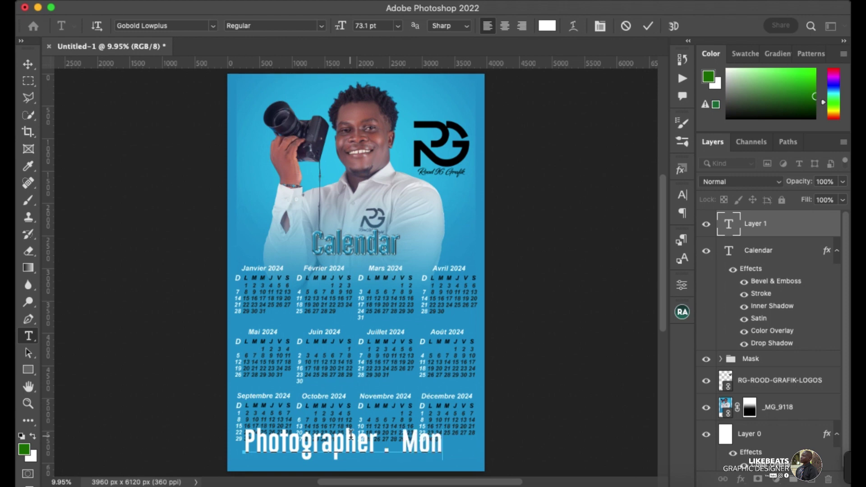
pyautogui.write('teur')
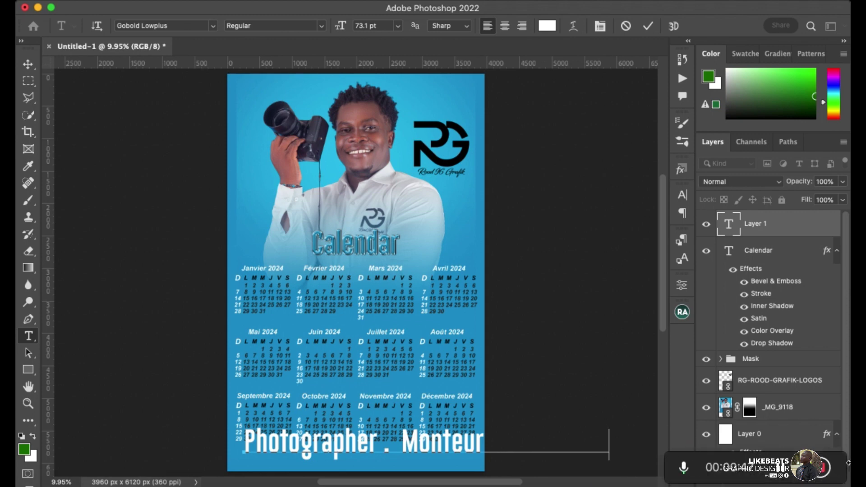
pyautogui.click(34, 69)
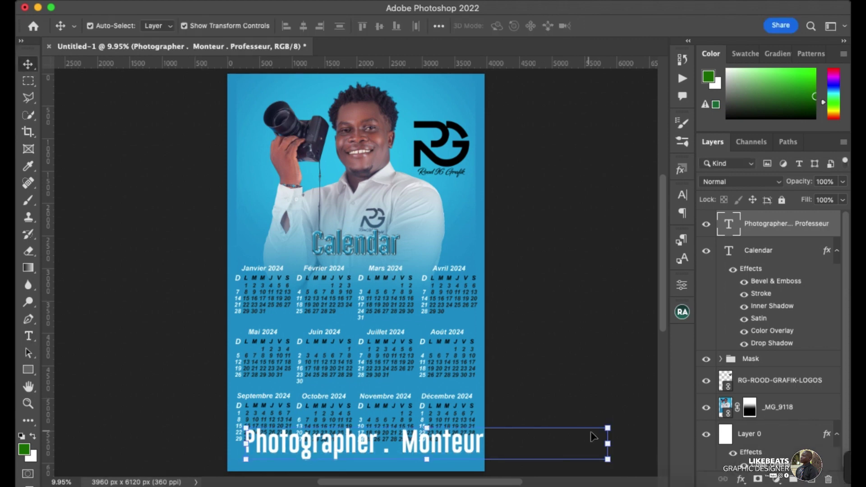
# Scale the tagline down to fit the page width and centre it at the bottom
pyautogui.moveTo(607, 428); pyautogui.dragTo(434, 399)
pyautogui.press('Return')
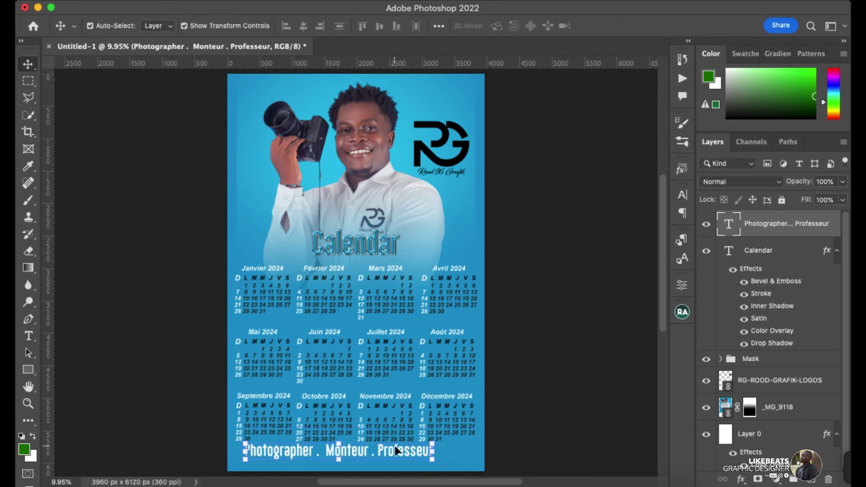
pyautogui.moveTo(395, 451); pyautogui.dragTo(414, 458)
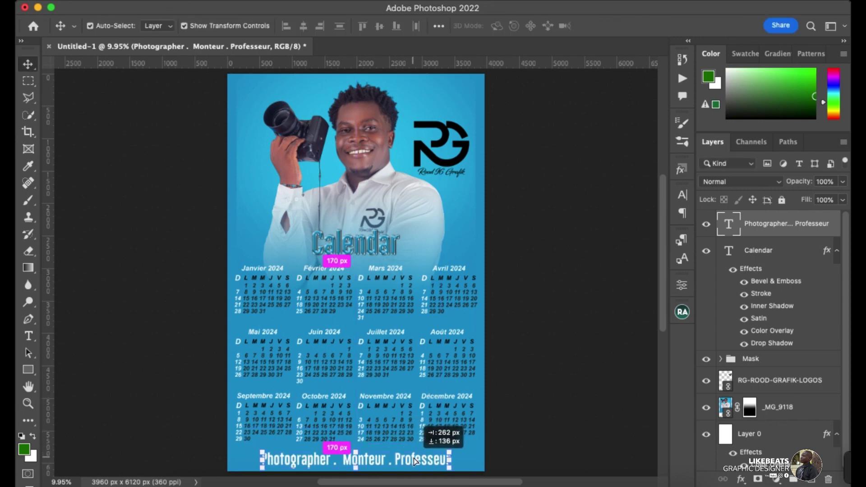
pyautogui.hotkey('ctrl', 't')
pyautogui.moveTo(450, 469)
pyautogui.mouseDown()
pyautogui.moveTo(430, 442)
pyautogui.moveTo(410, 447)
pyautogui.mouseUp()
pyautogui.press('Return')
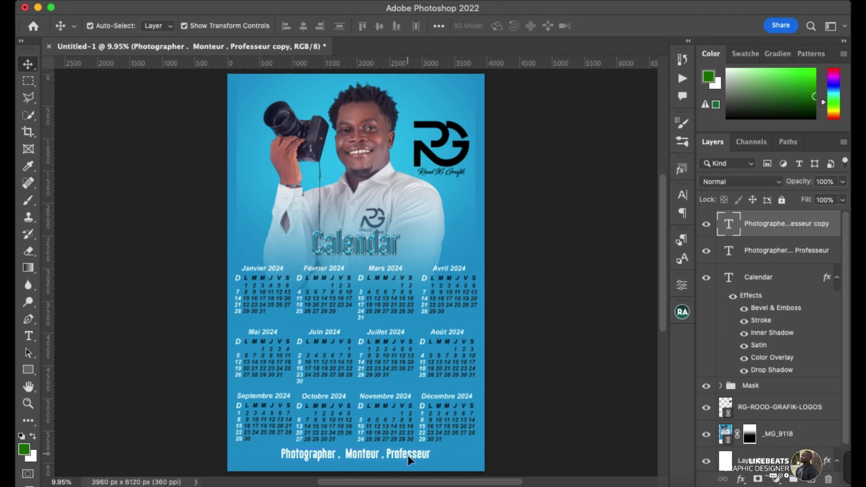
# Retype the duplicate line as 'Bonne & Heureuse Annee 2024' and centre it beneath the tagline
pyautogui.moveTo(409, 448); pyautogui.dragTo(408, 439)
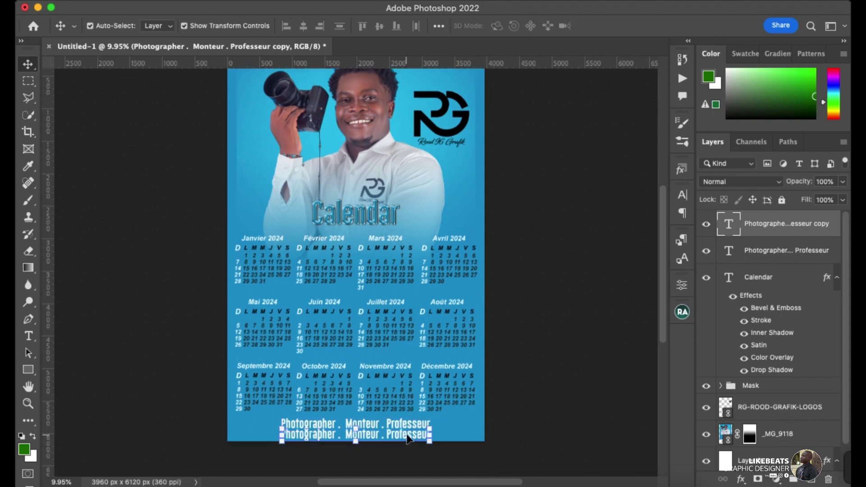
pyautogui.doubleClick(408, 435)
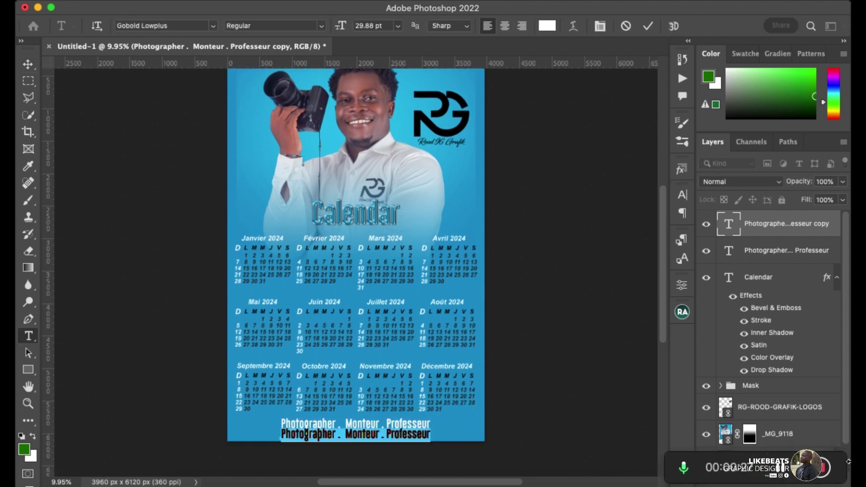
pyautogui.write('B')
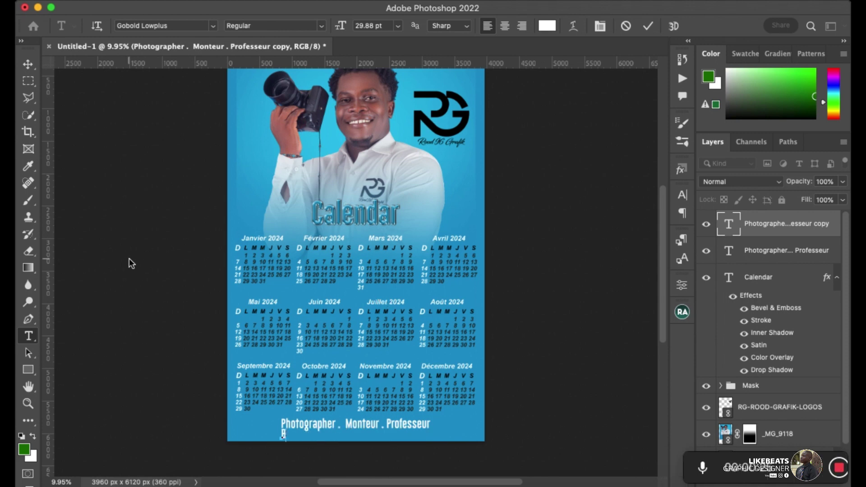
pyautogui.write('onne & Heureus')
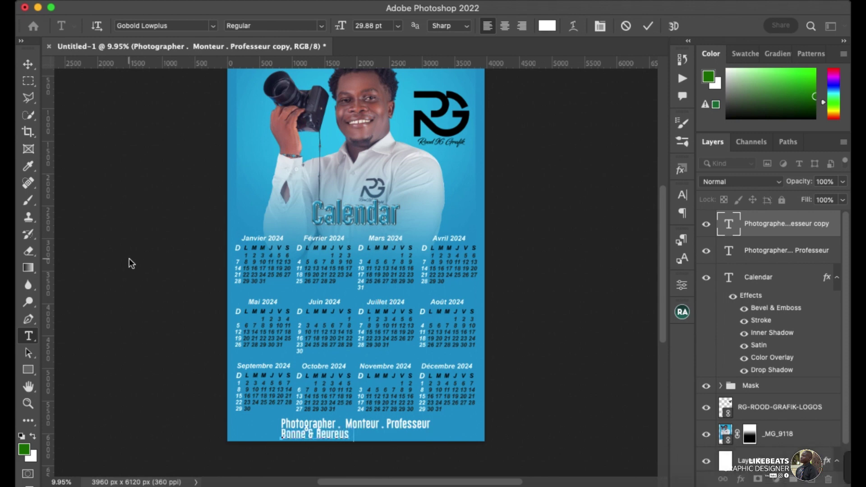
pyautogui.write('e Annee 2')
pyautogui.write('024')
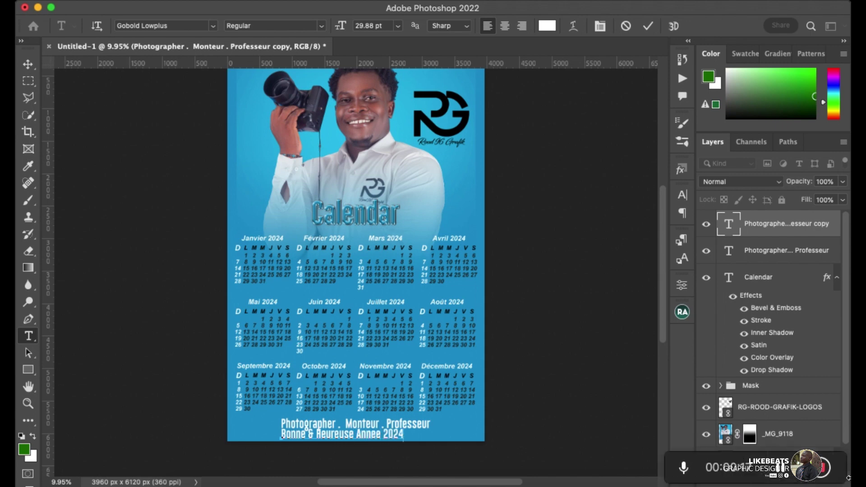
pyautogui.click(28, 64)
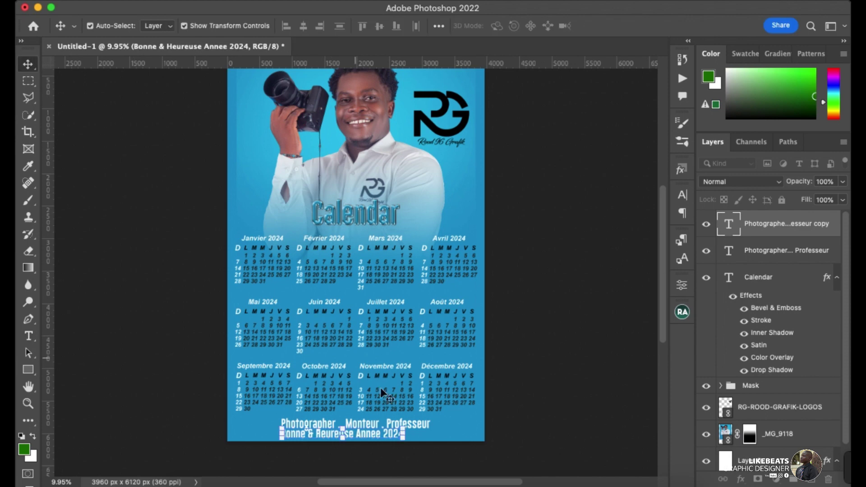
pyautogui.moveTo(378, 436)
pyautogui.mouseDown()
pyautogui.moveTo(408, 437)
pyautogui.moveTo(399, 432)
pyautogui.mouseUp()
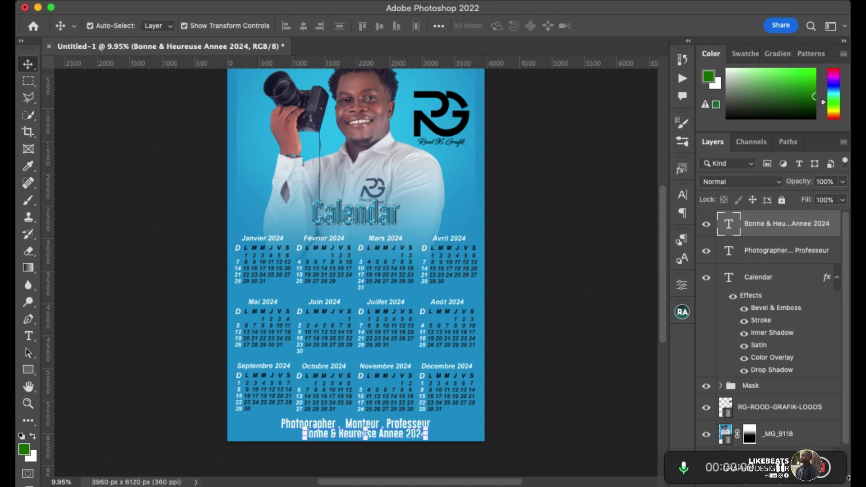